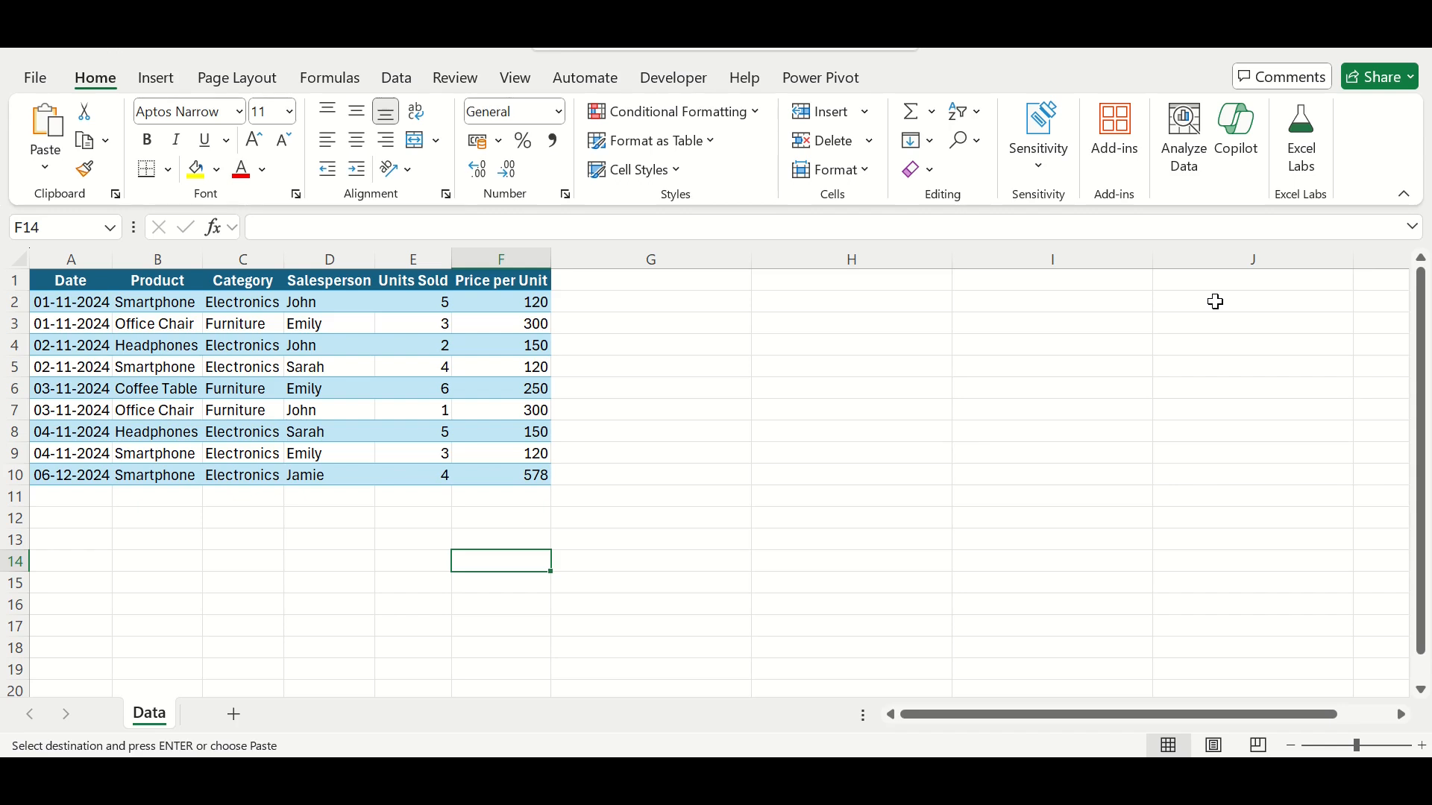
Step: Review the column headers of the sales data, from Date through Price per Unit
left_click(261, 344)
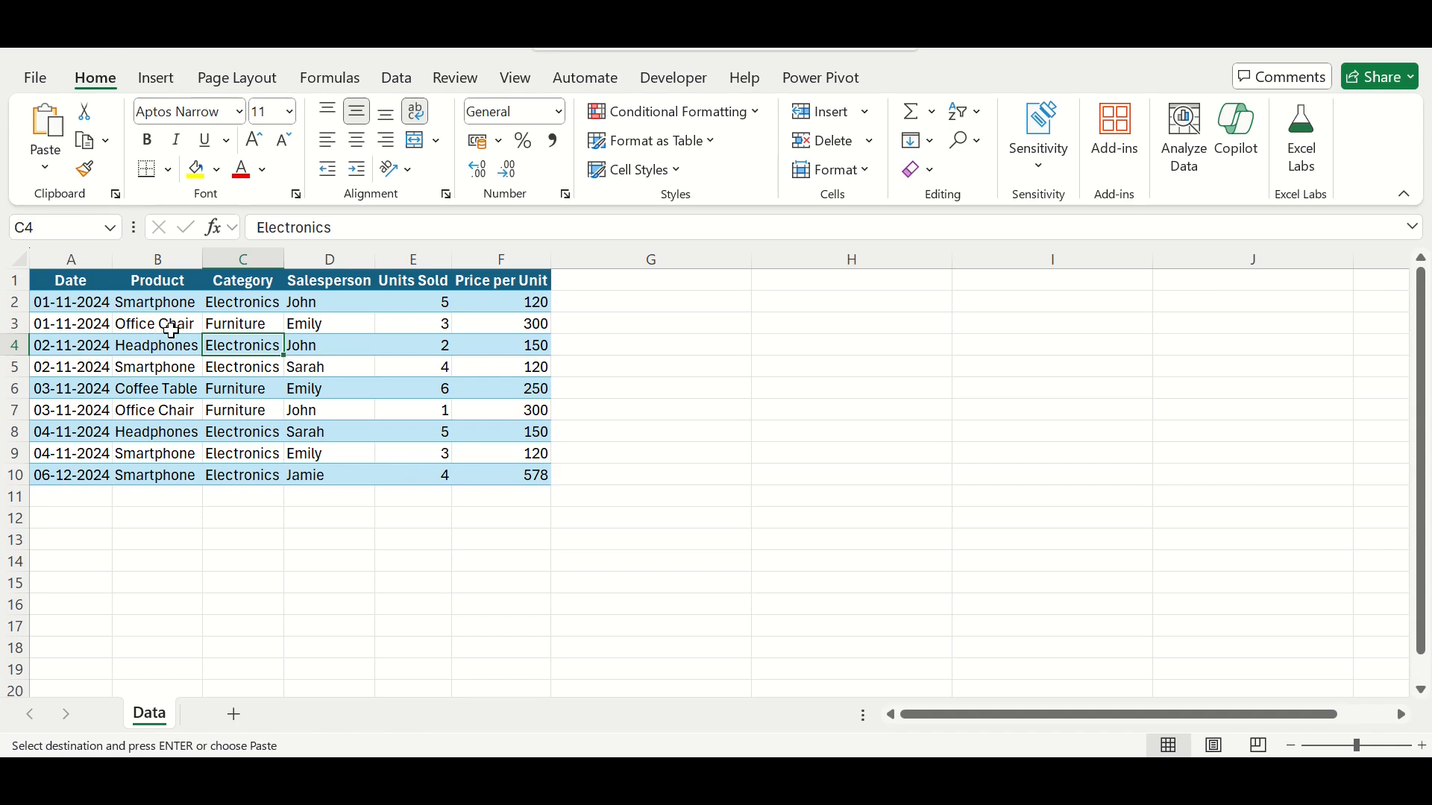
left_click(100, 280)
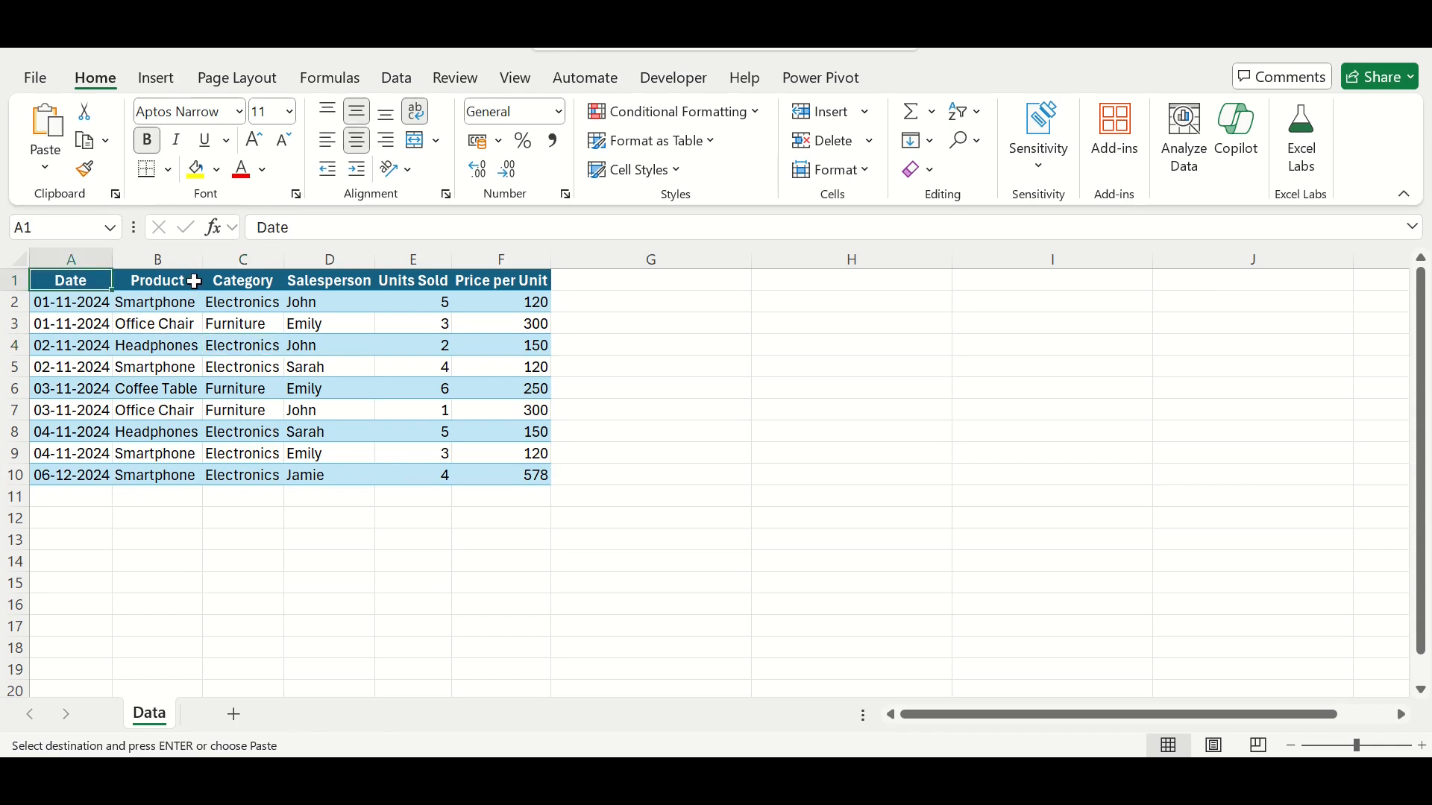
left_click(196, 281)
left_click(252, 280)
left_click(330, 280)
left_click(420, 280)
left_click(481, 281)
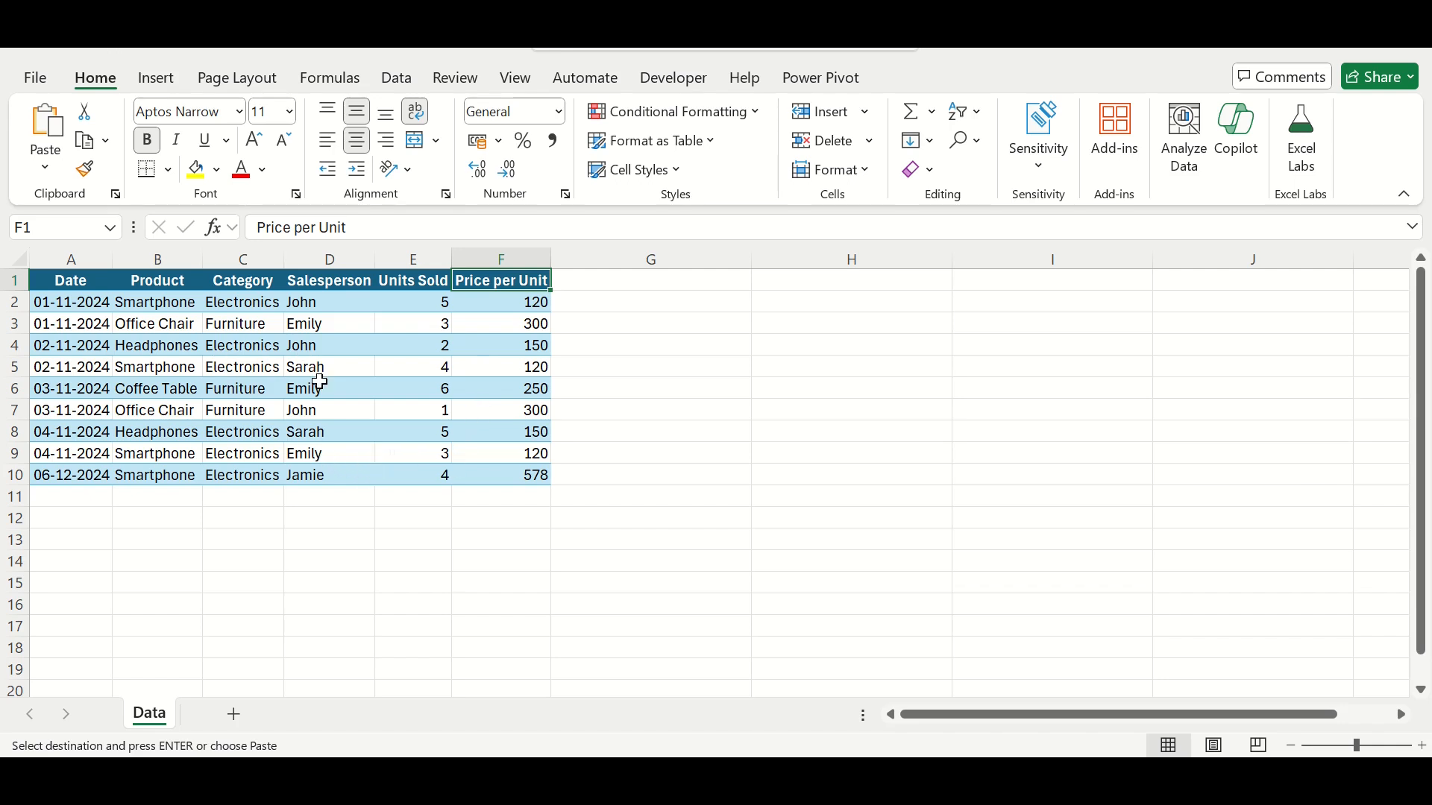
Step: Convert the sales data in A1:F10 into a table with headers
left_click(156, 77)
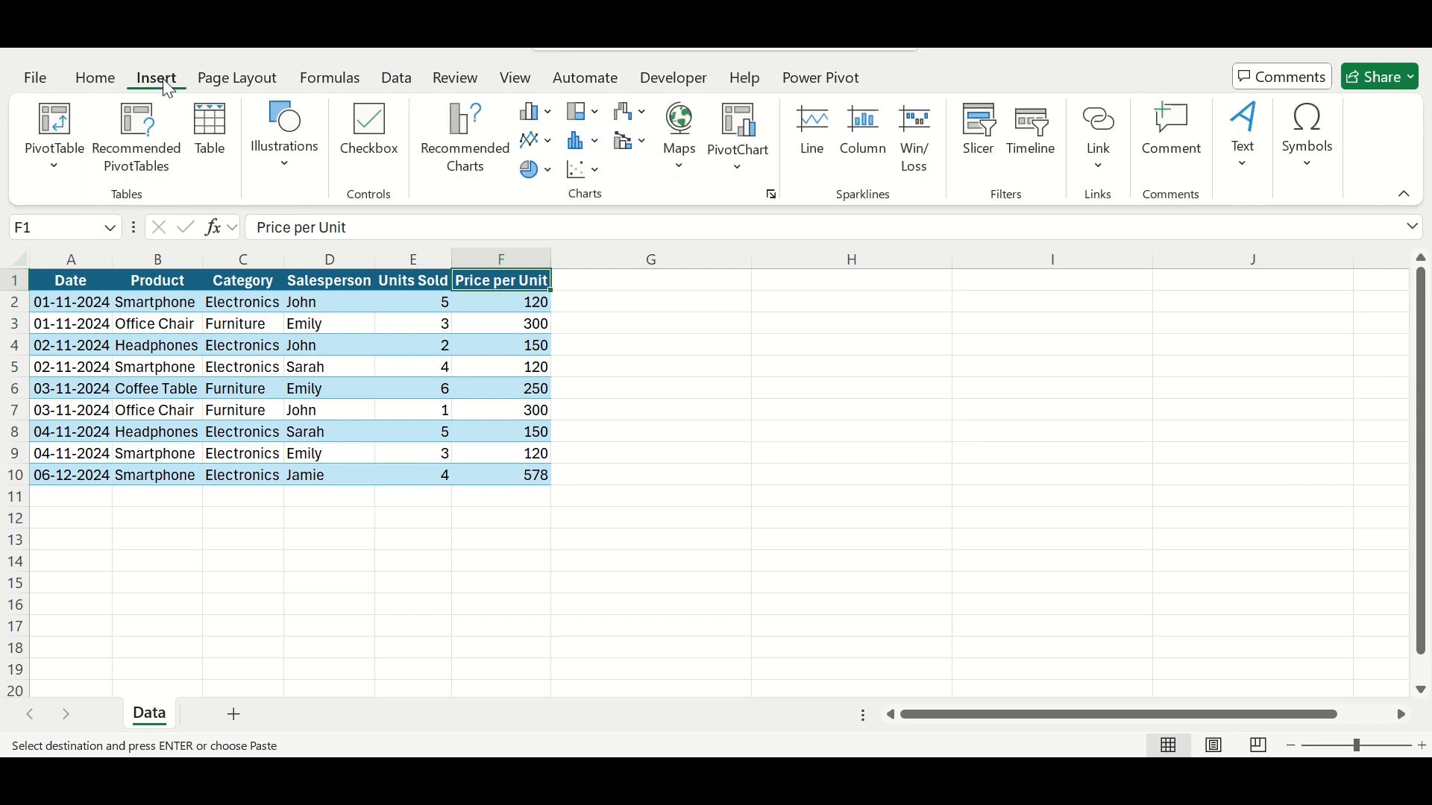
left_click(213, 156)
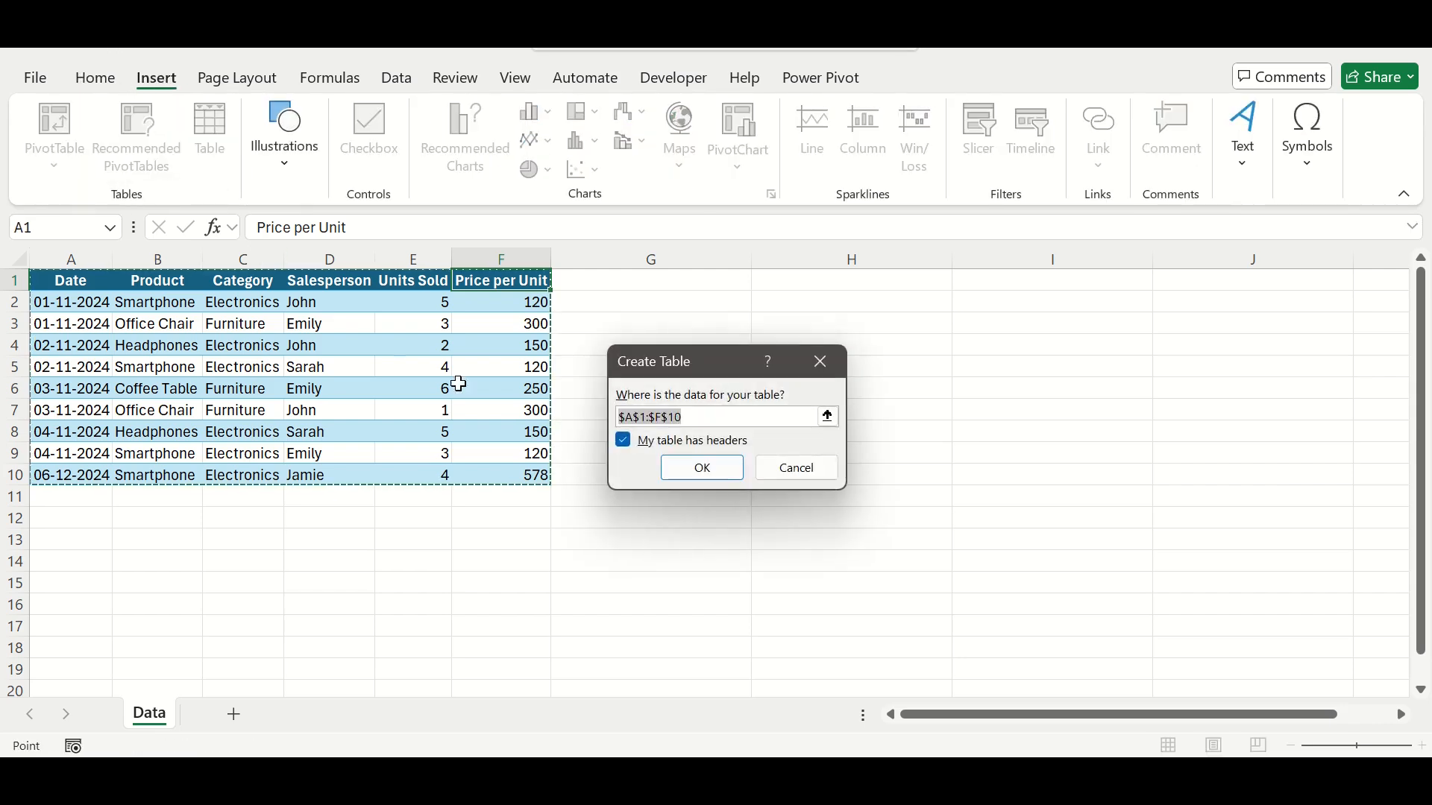
left_click(702, 468)
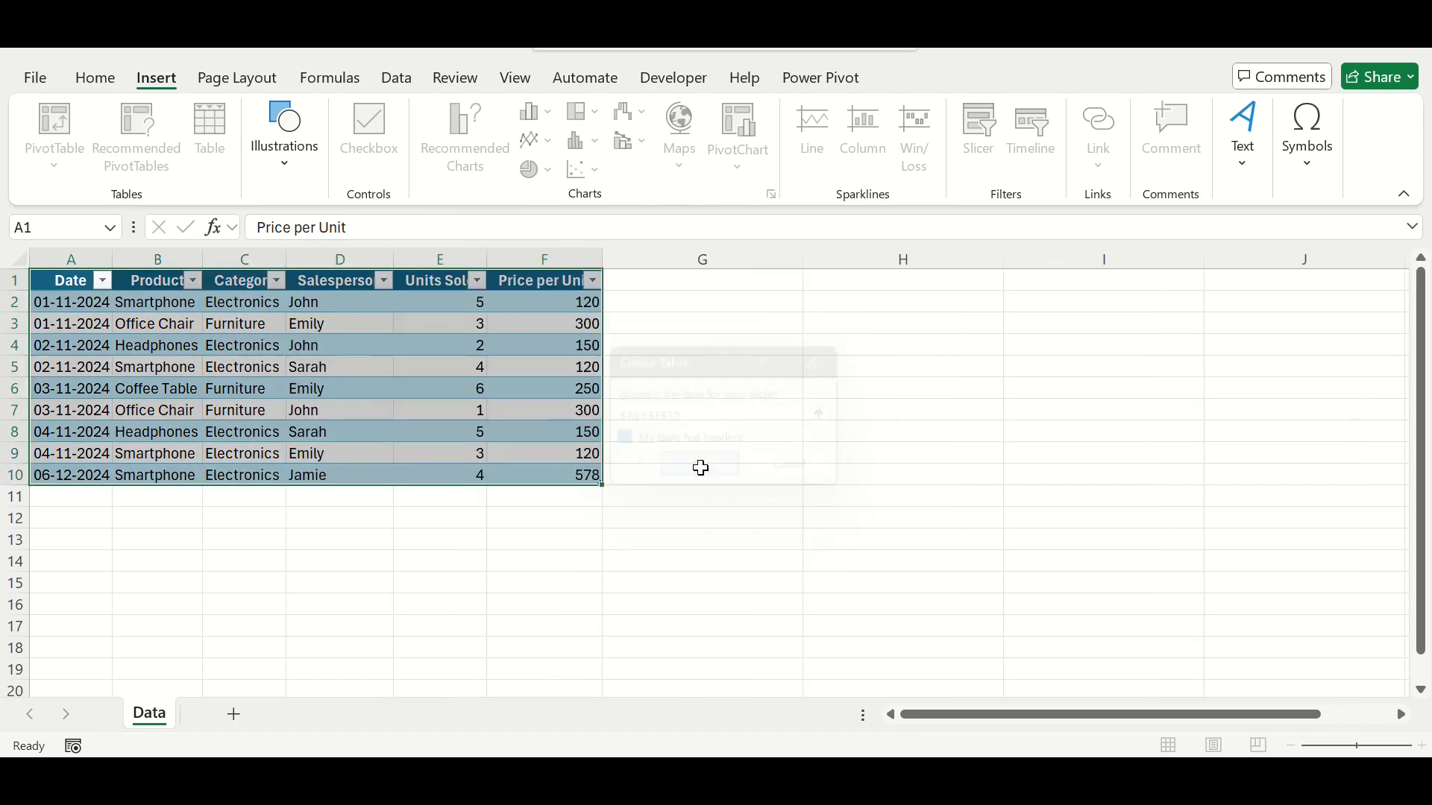
left_click(418, 369)
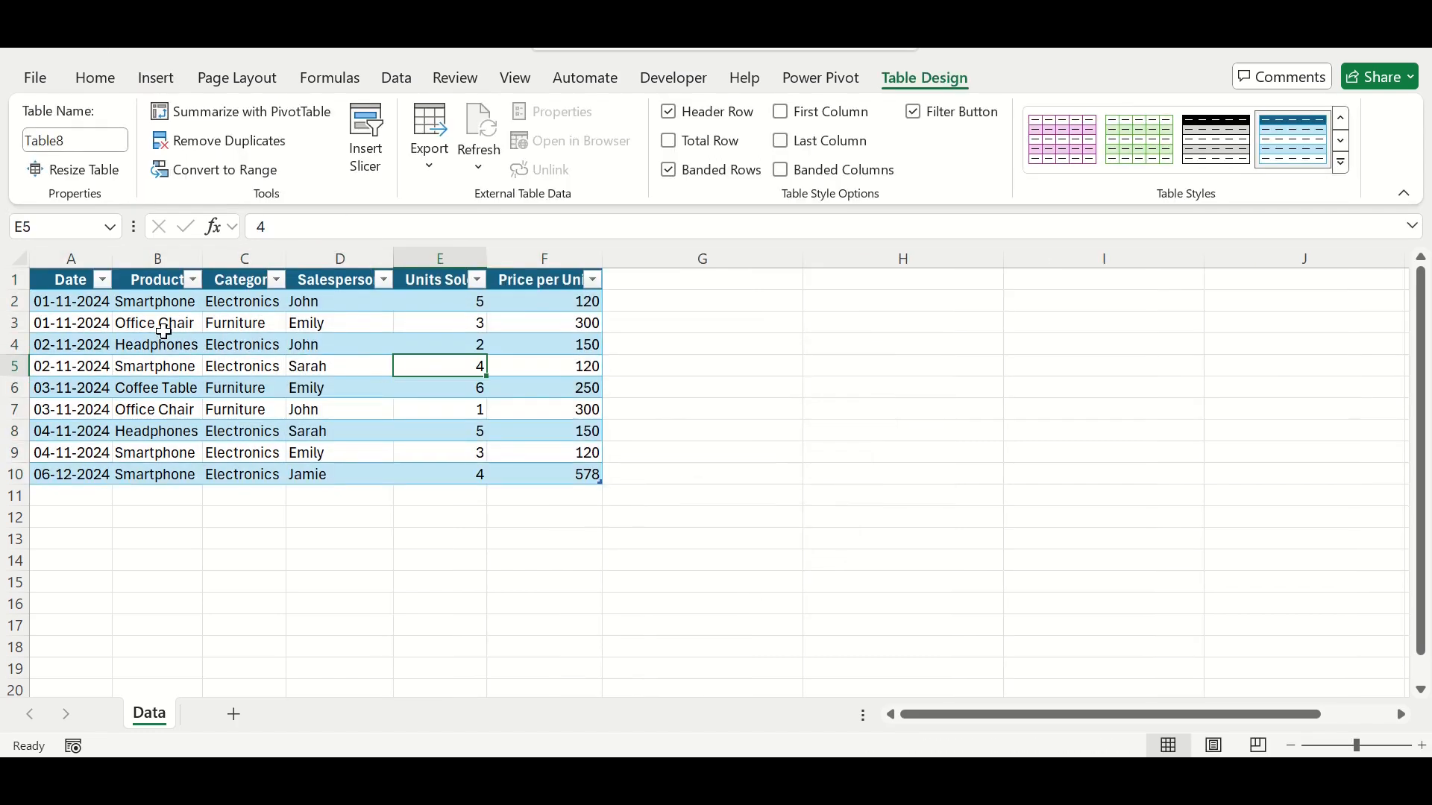
Step: Check the sort and filter options of the table's Date column without applying any
left_click(102, 279)
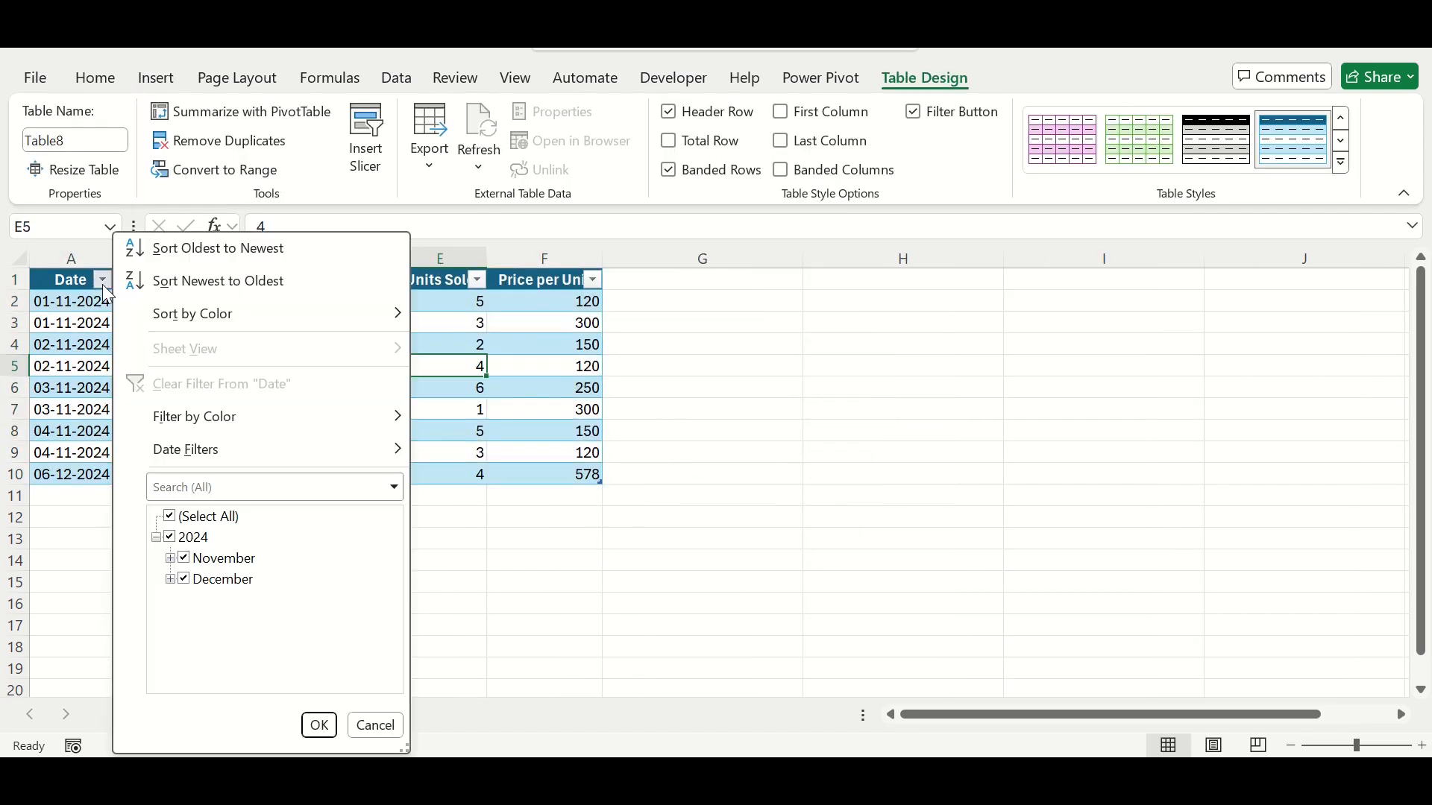
left_click(558, 364)
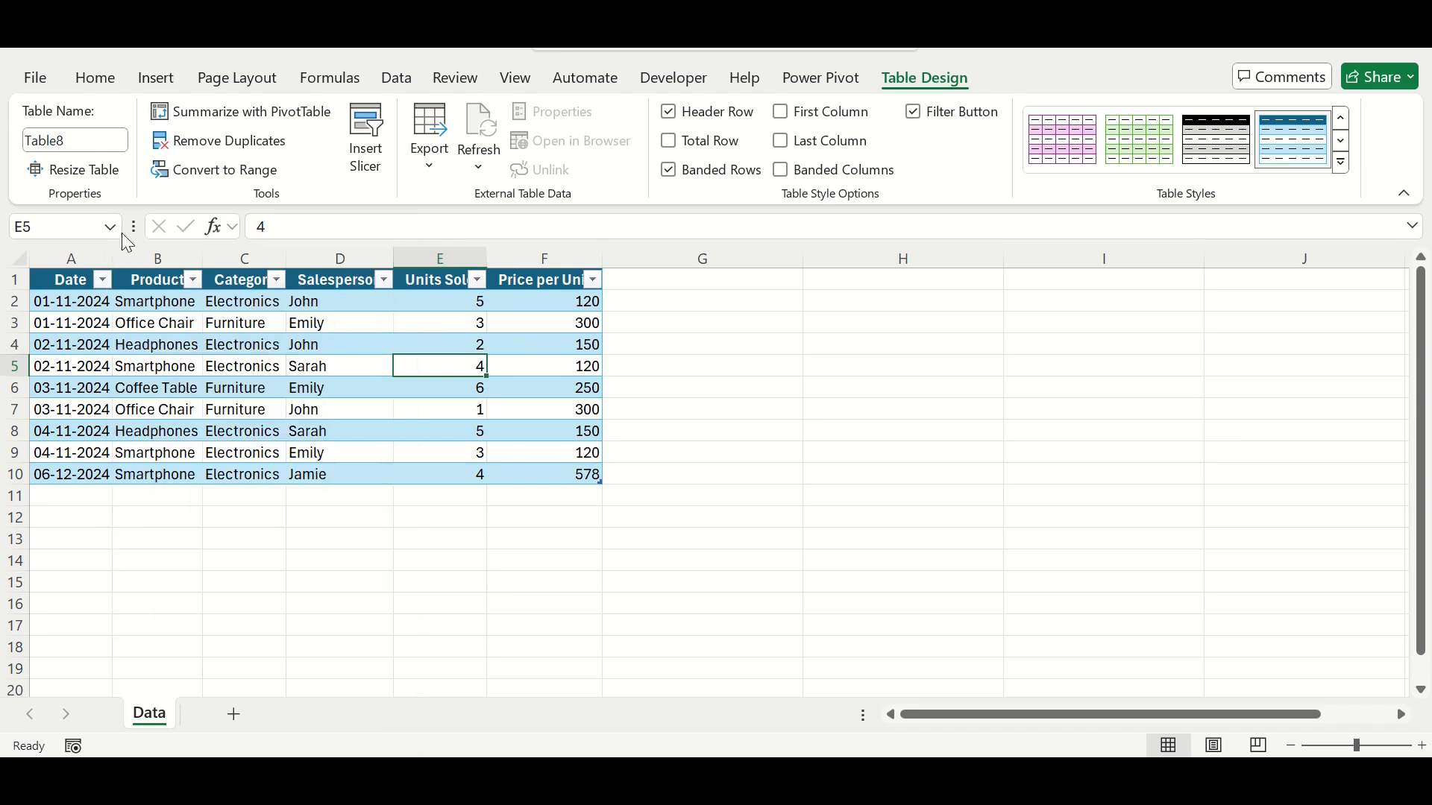
left_click(96, 79)
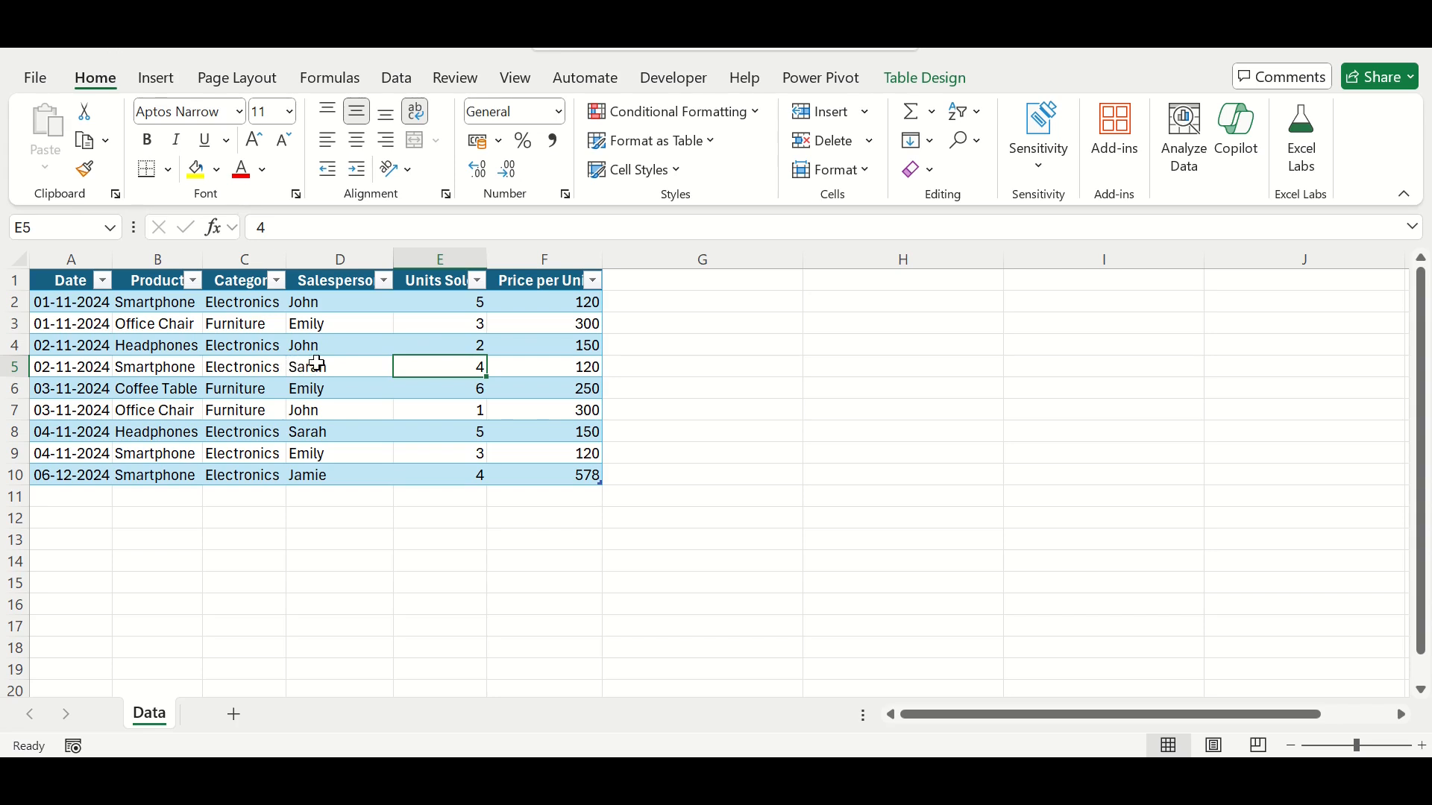
Step: Add a Total Sales column to the table by entering that header in G1
left_click(660, 284)
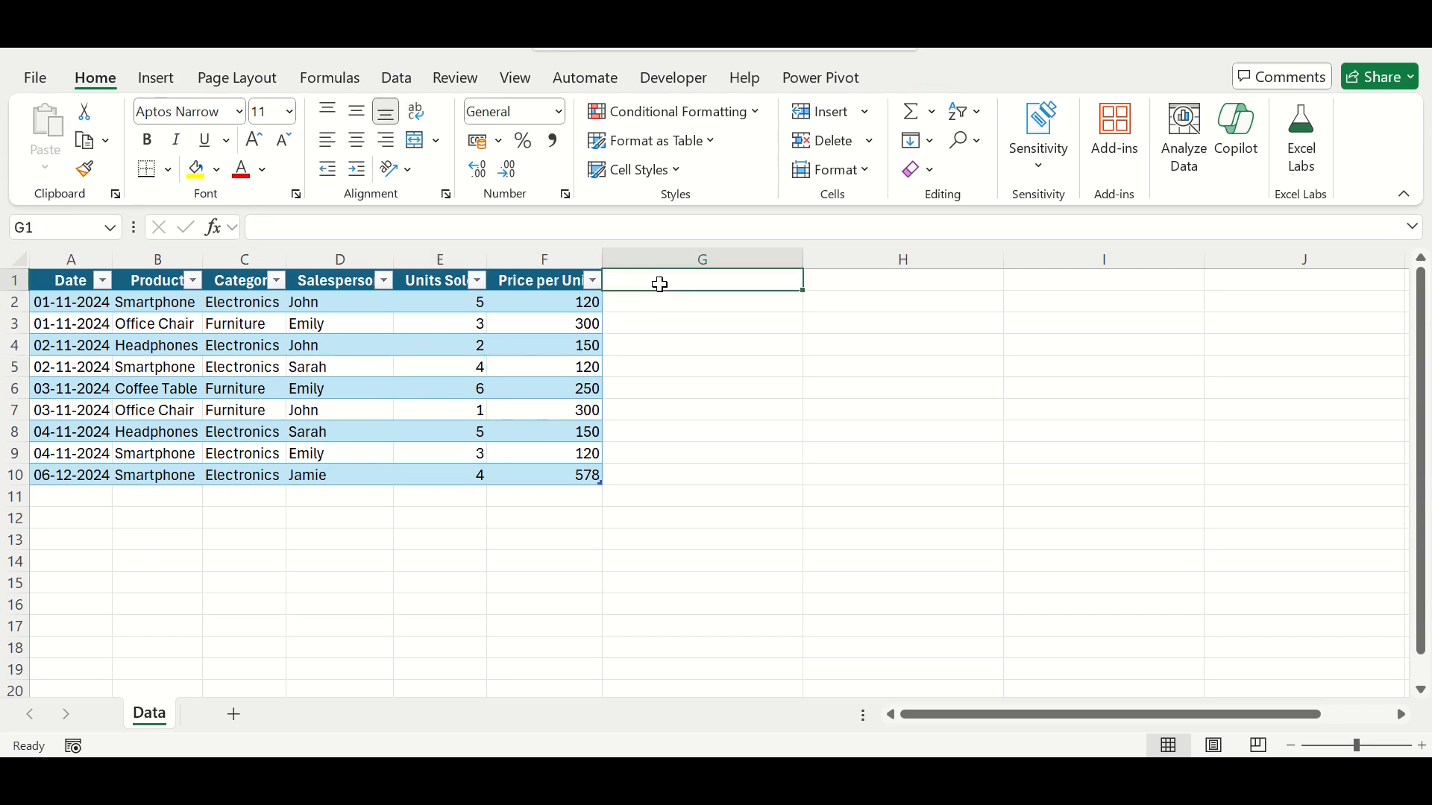
type("Total")
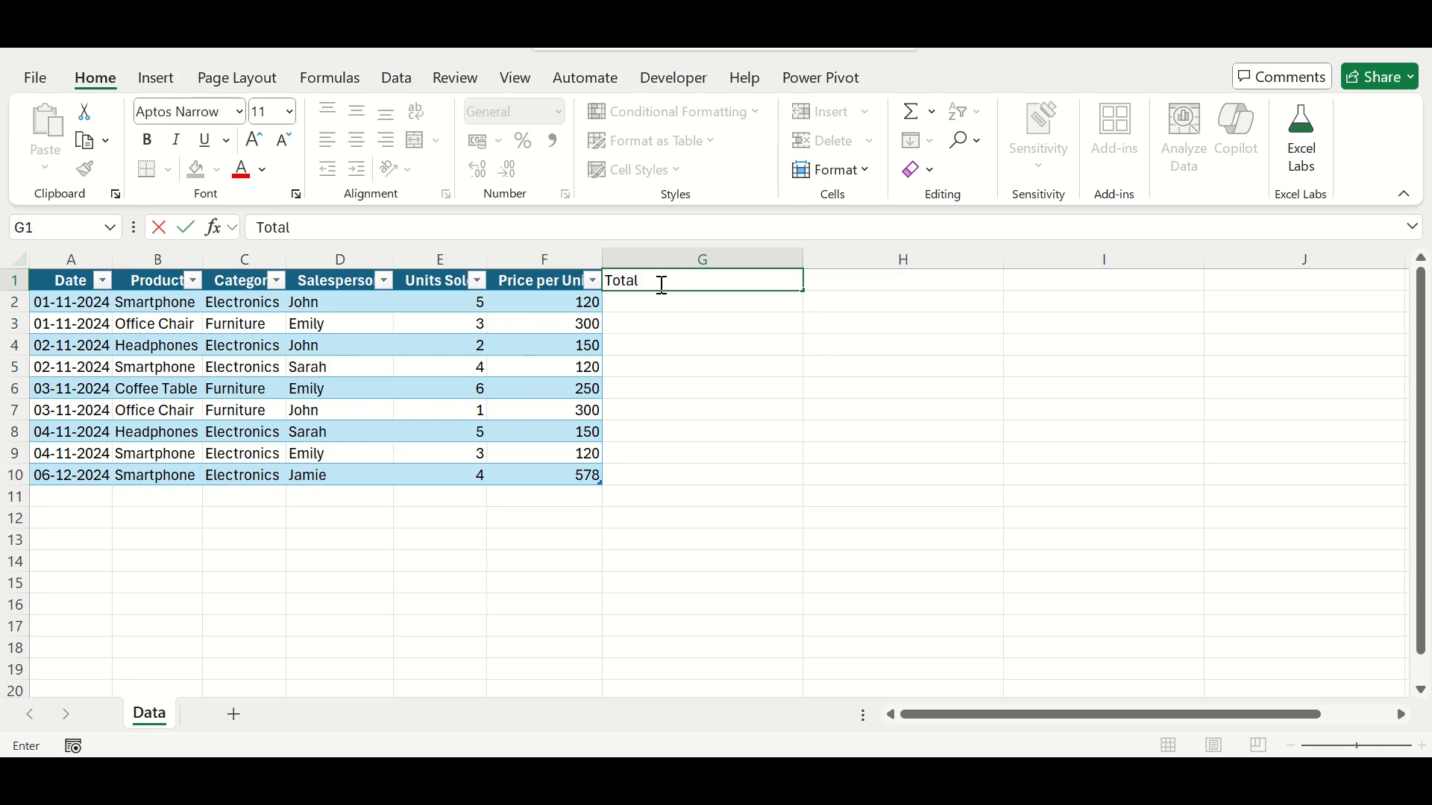
type(" Sales")
key("Return")
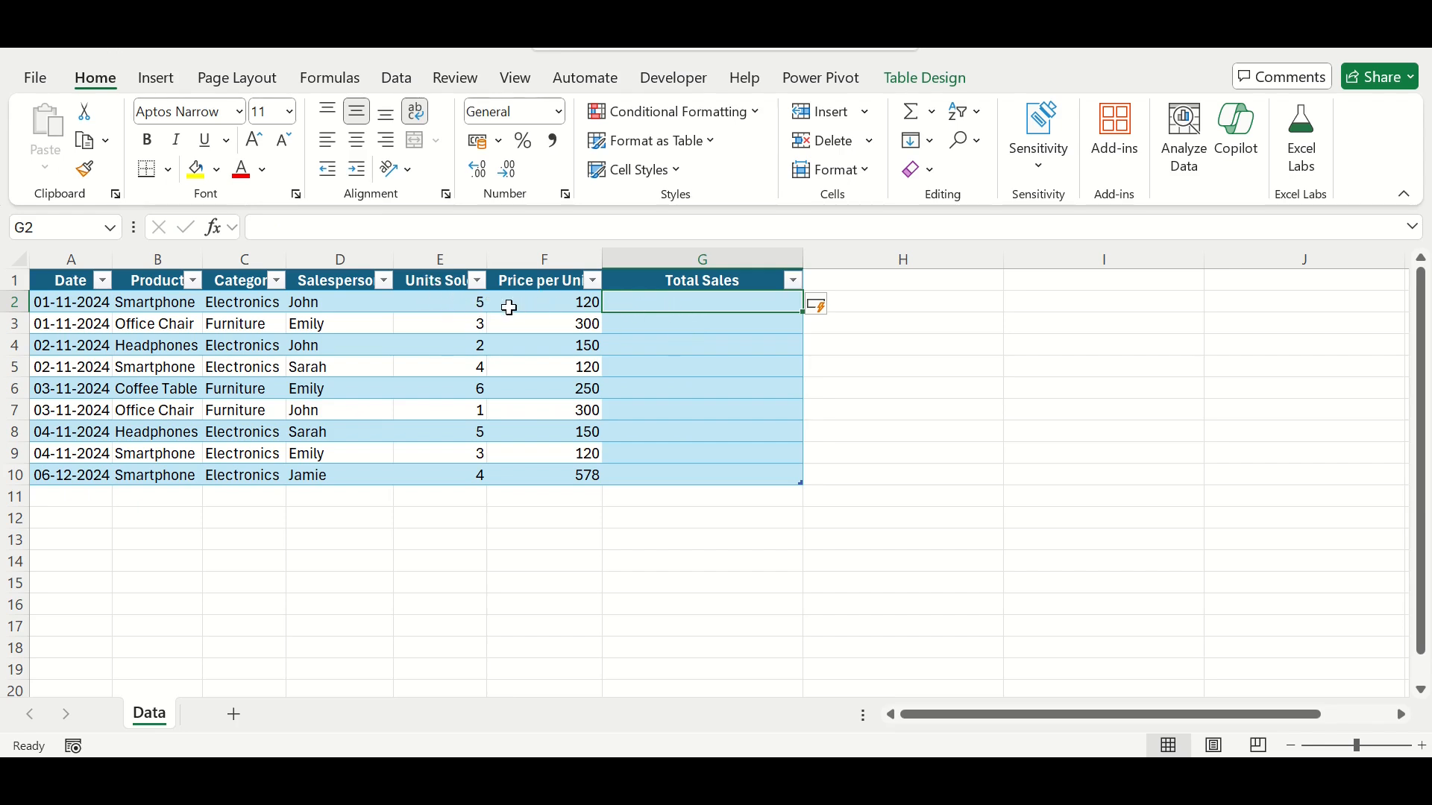
Step: Calculate Total Sales from G2 down with the formula =[@[Units Sold]]*[@[Price per Unit]]
double_click(649, 305)
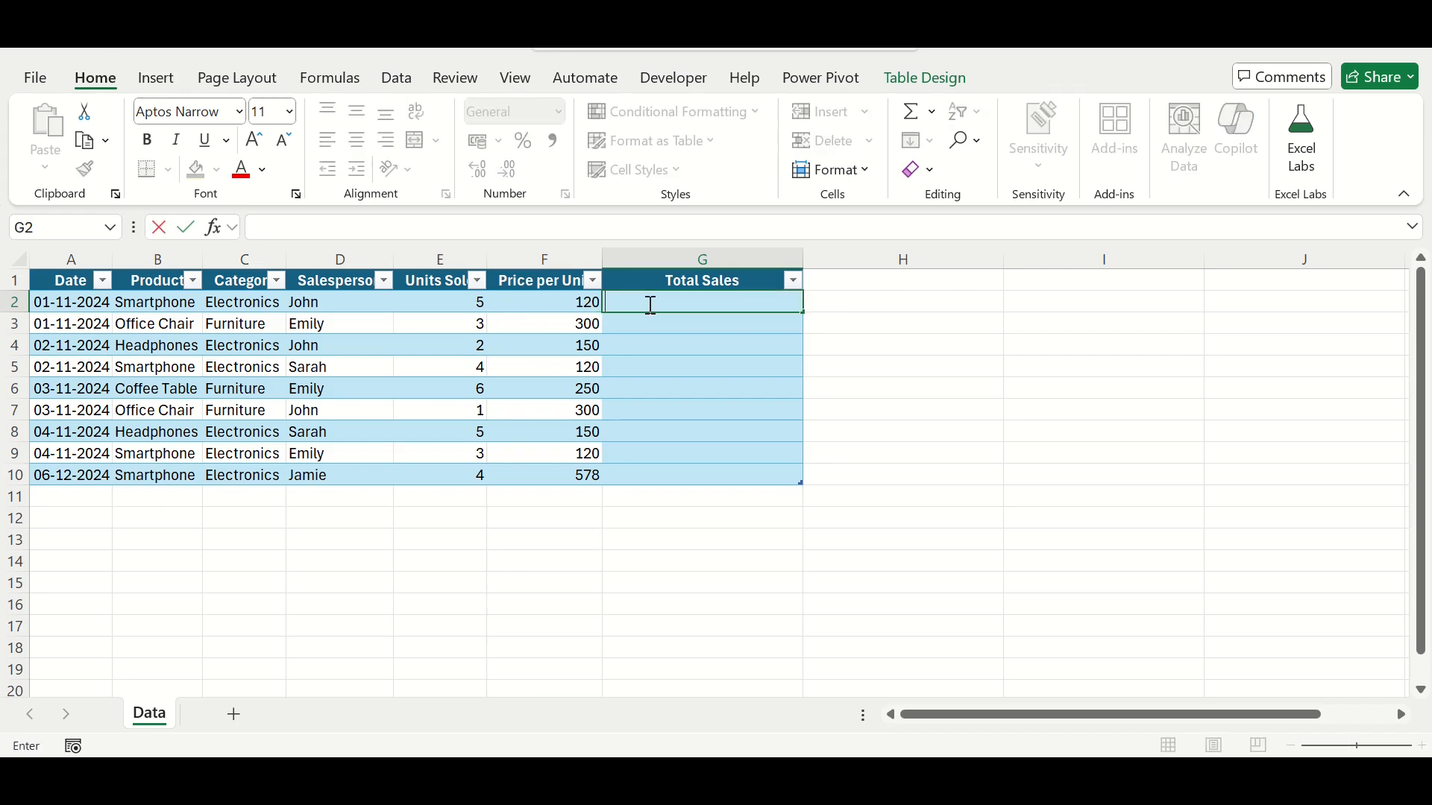
type("=")
key("Left")
key("Left")
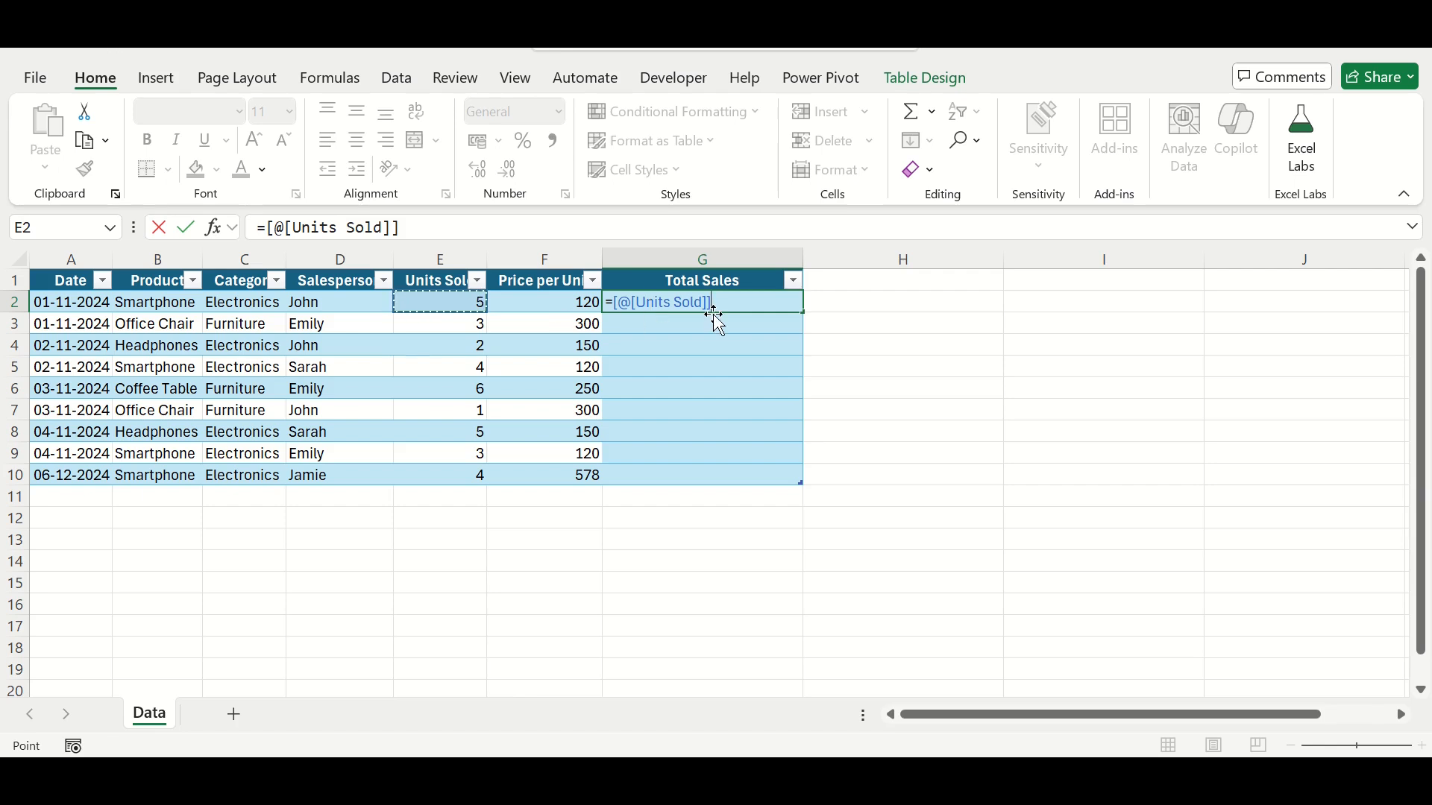
type("*")
key("Left")
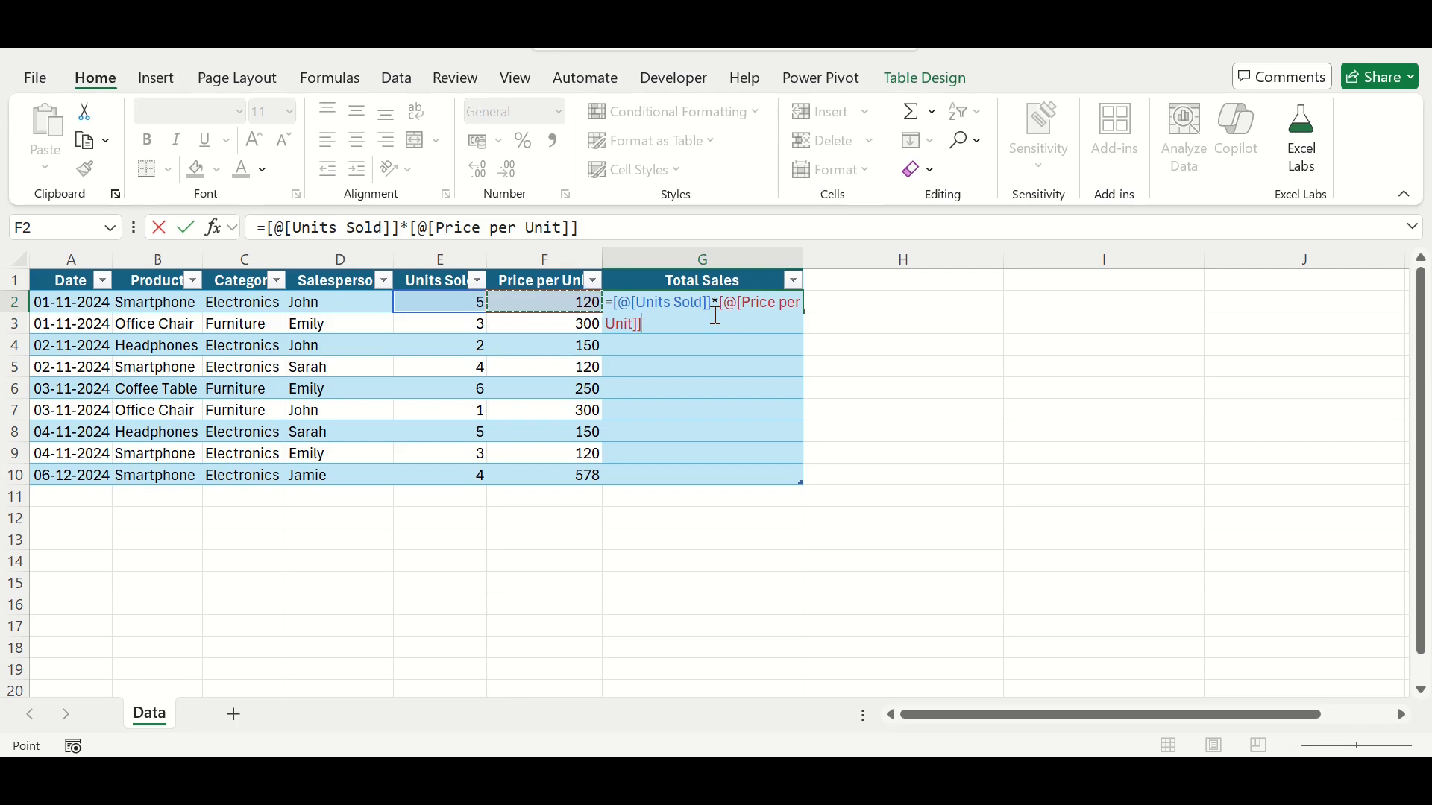
key("Return")
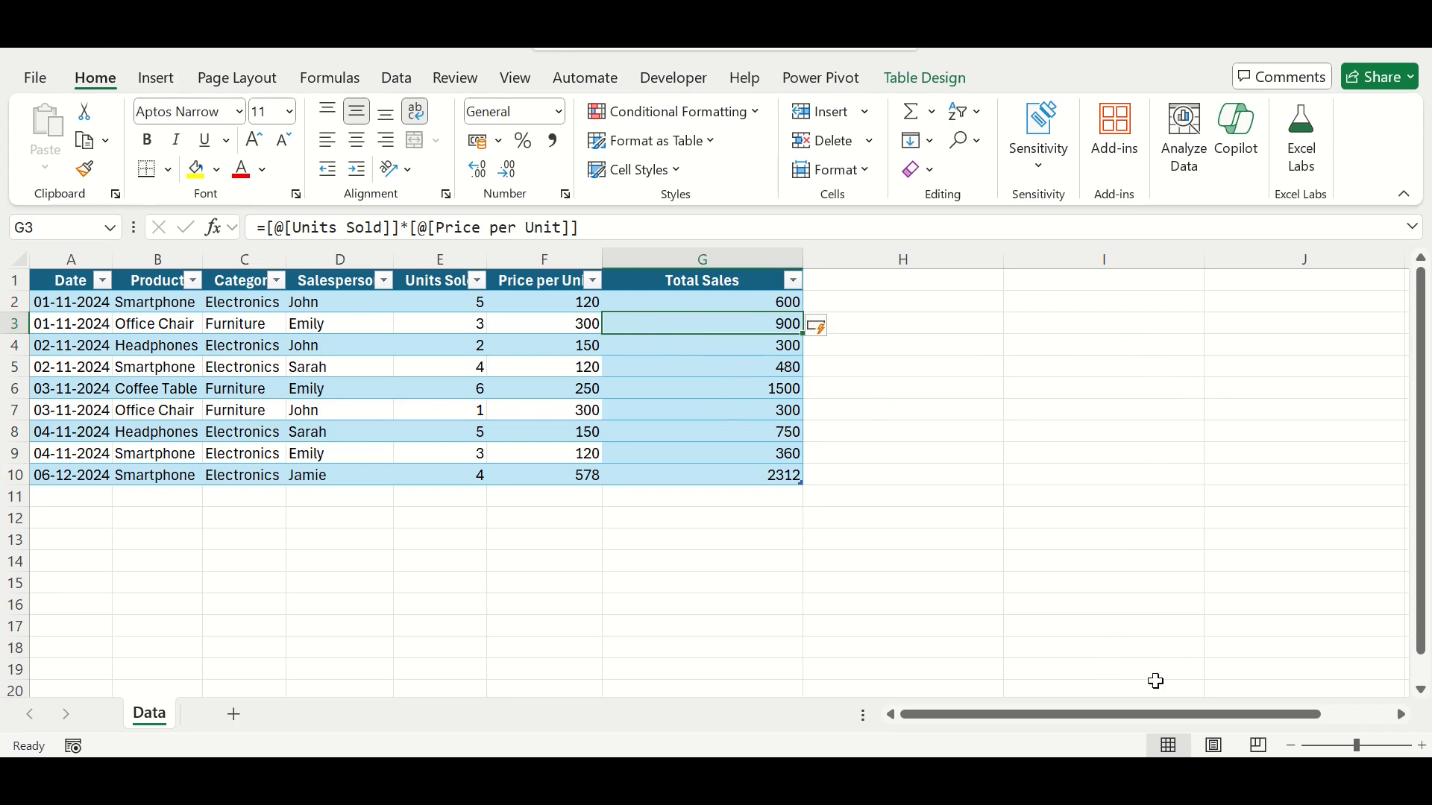
Step: Start a rating lookup list in J5:K6 with 0 as Bad and 300 as Average
left_click_drag(1143, 717, 1201, 727)
left_click_drag(1101, 358, 1103, 373)
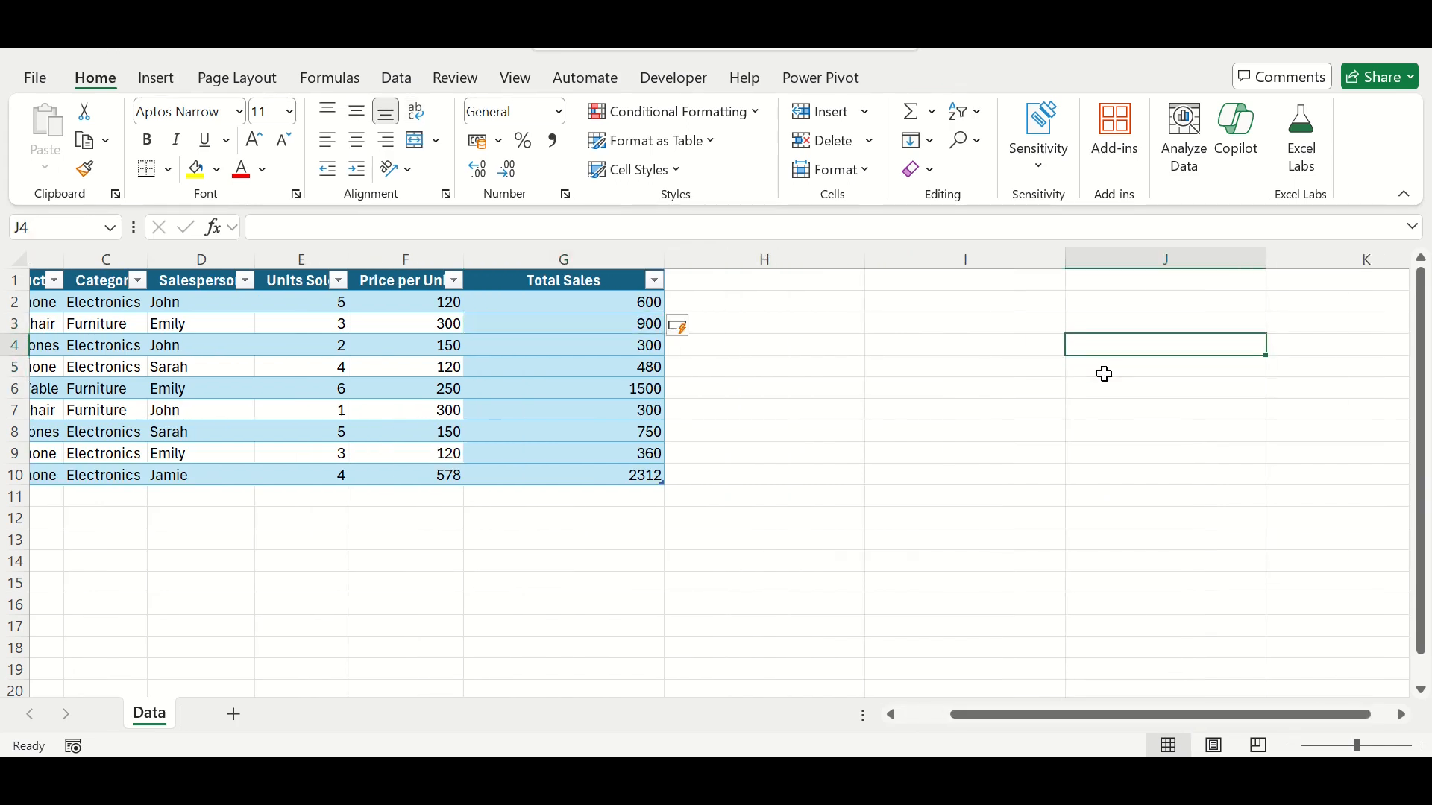
type("0")
key("Tab")
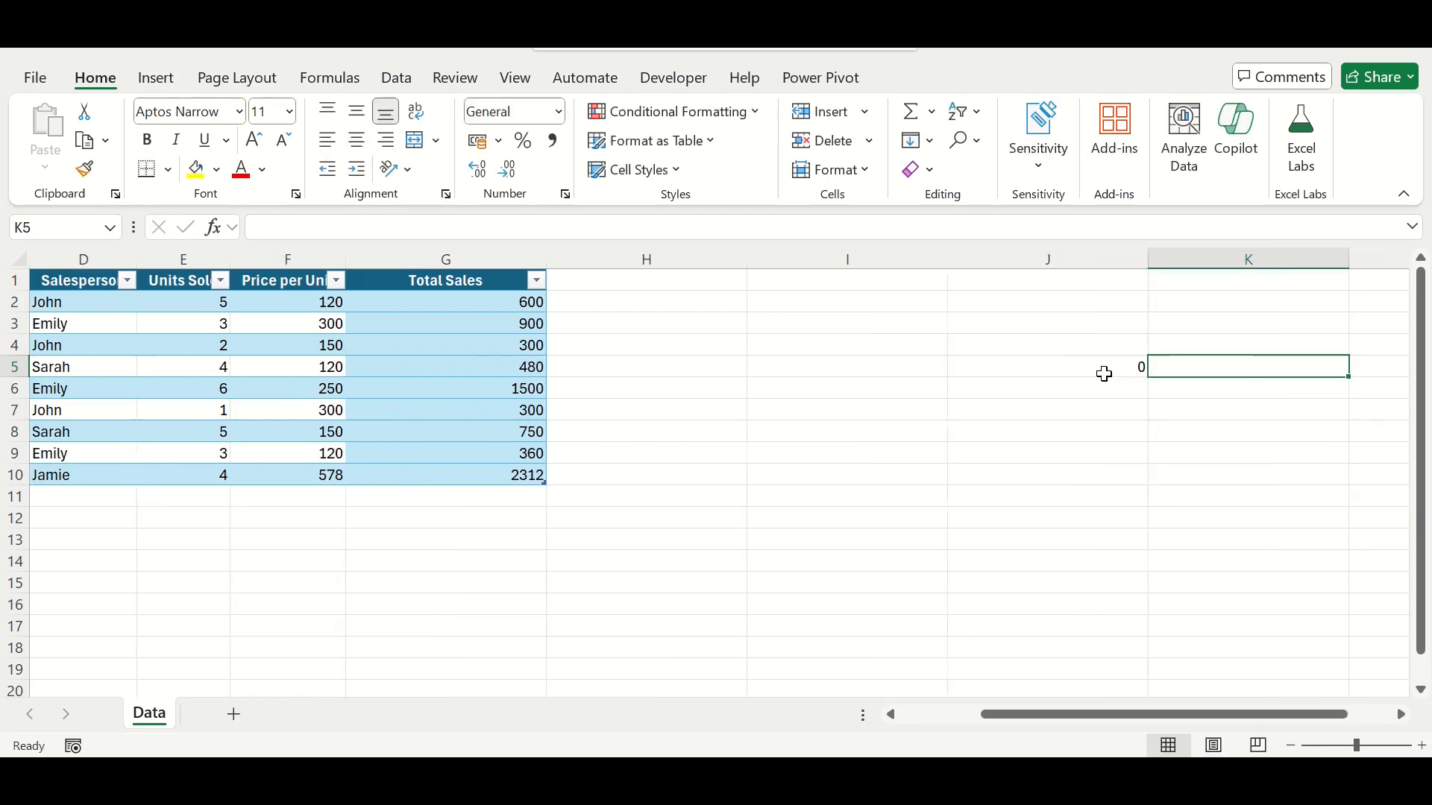
type("Bad")
key("Return")
left_click(1105, 377)
type("300")
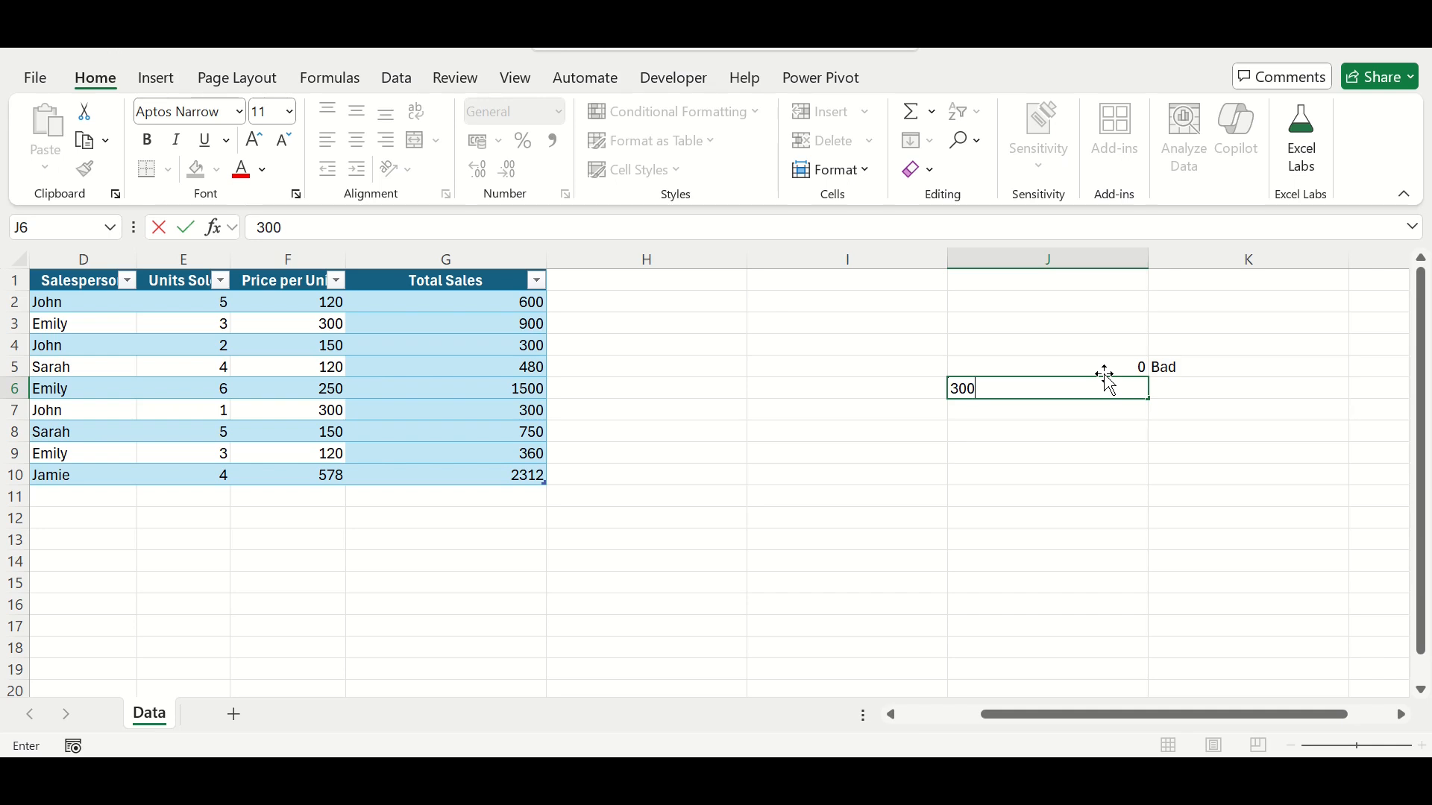
key("Tab")
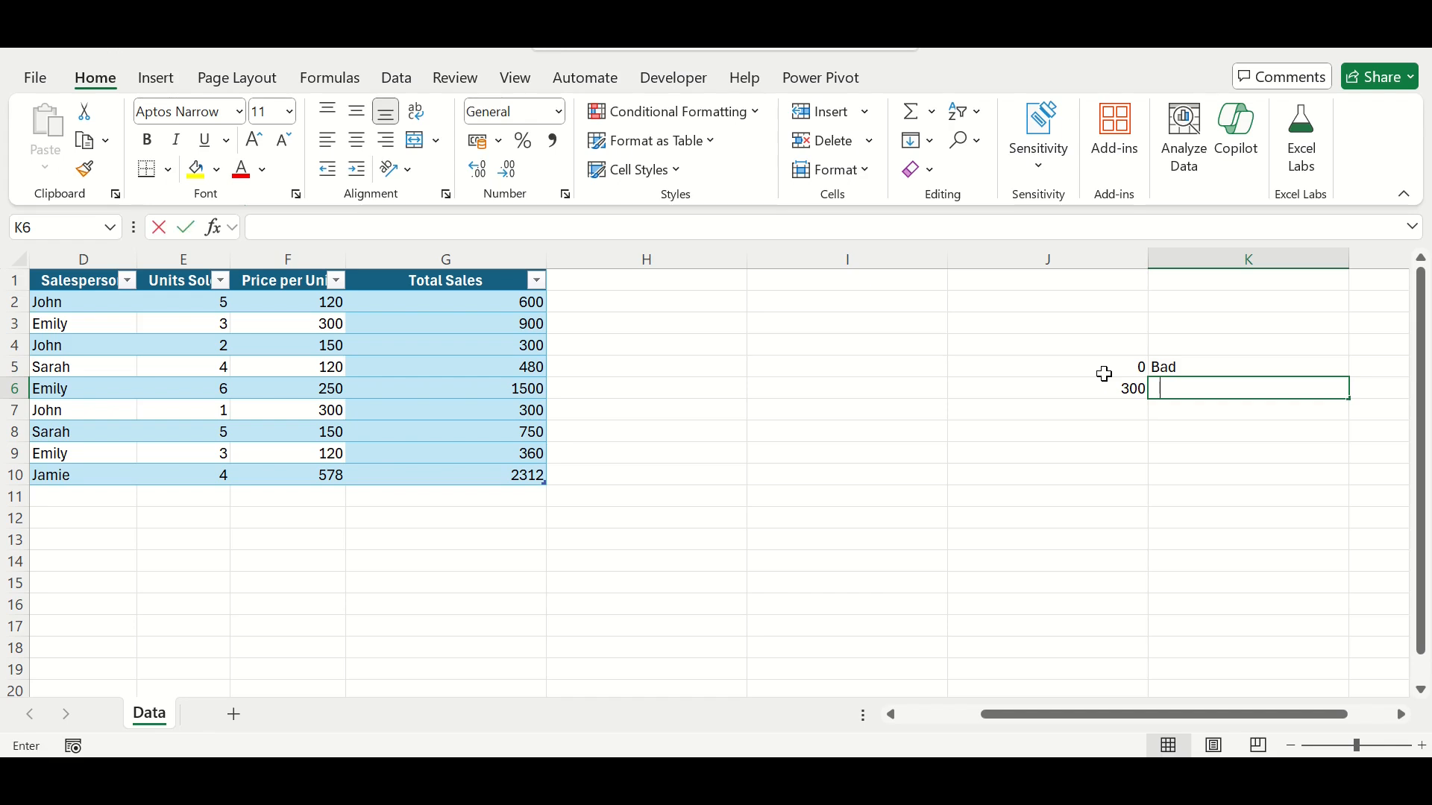
type("Average")
key("Return")
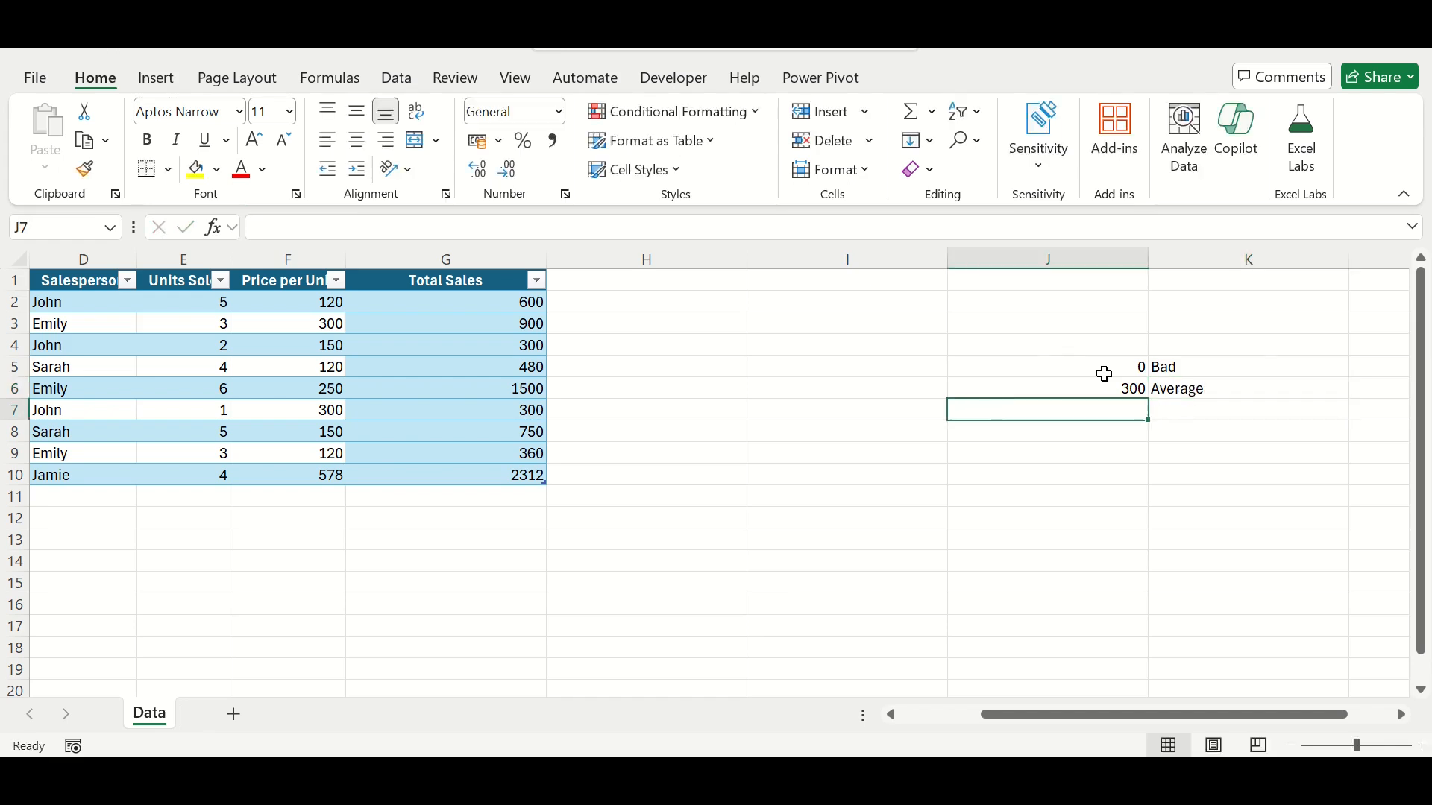
Step: Extend the rating list in J7:K8 with 600 as Good and 900 as Excellent
type("600")
key("Tab")
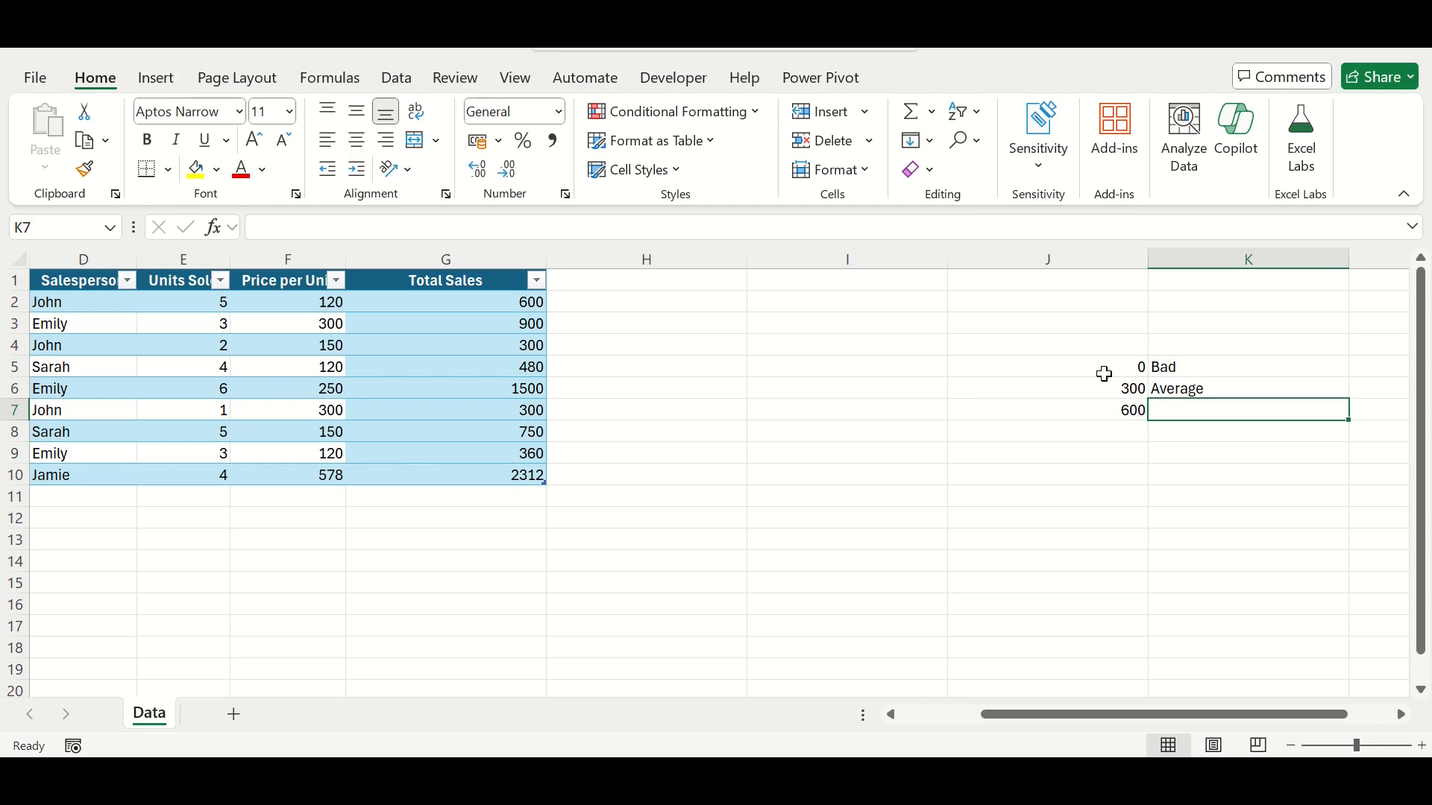
type("Good")
key("Return")
type("900")
key("Tab")
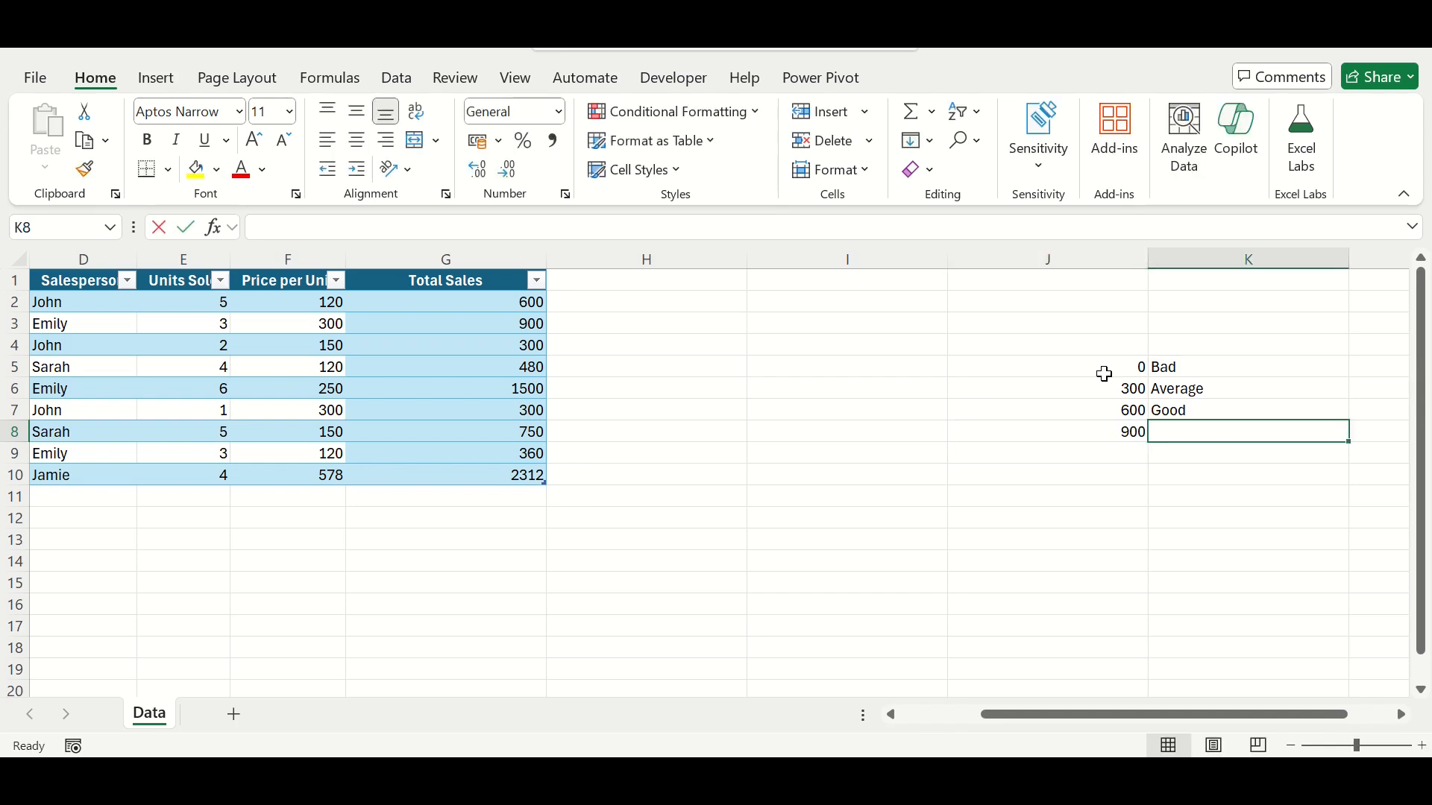
type("Exce")
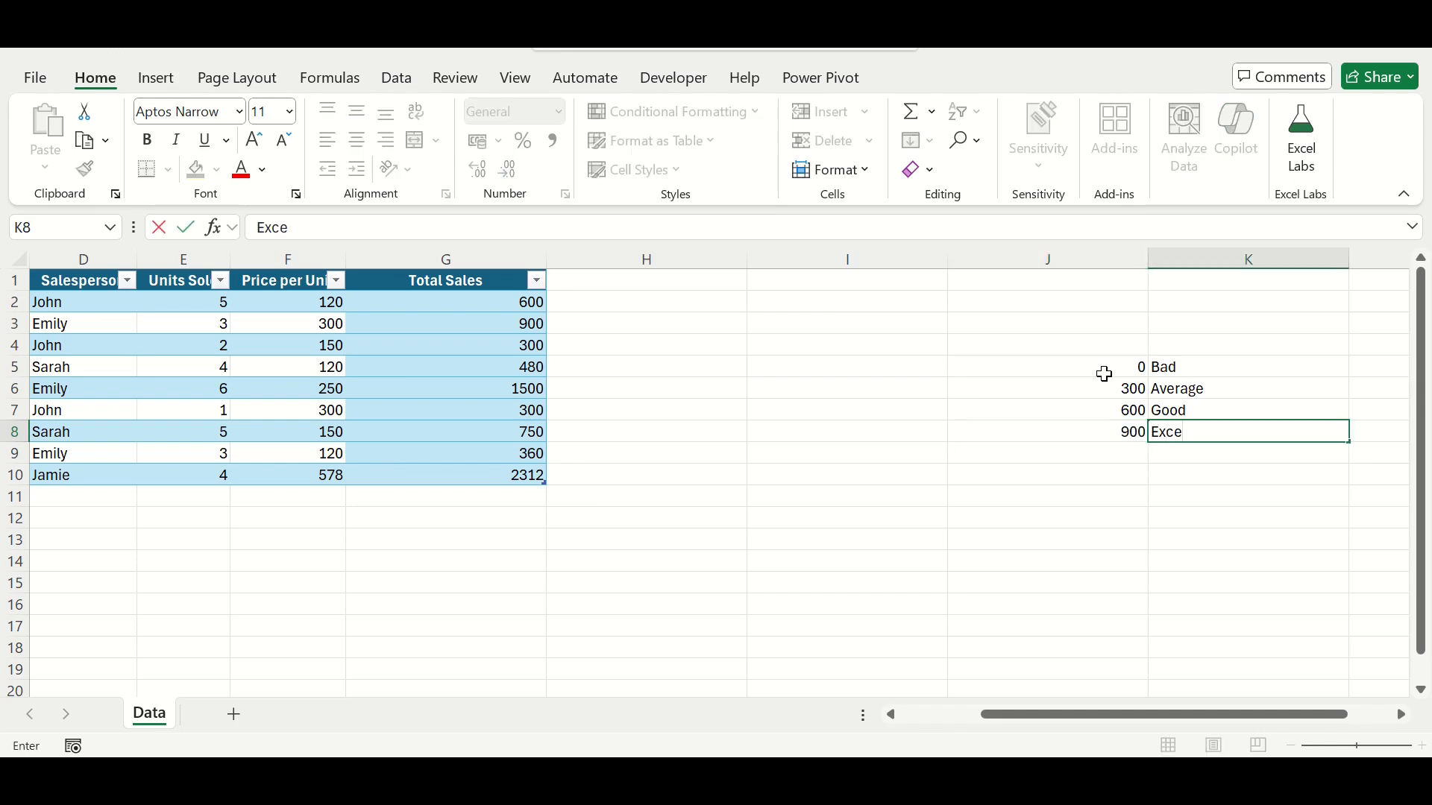
type("llent")
key("Return")
Step: Enter the headers Sales in J4 and Rating in K4 above the rating list
left_click(1101, 342)
type("Sales")
key("Tab")
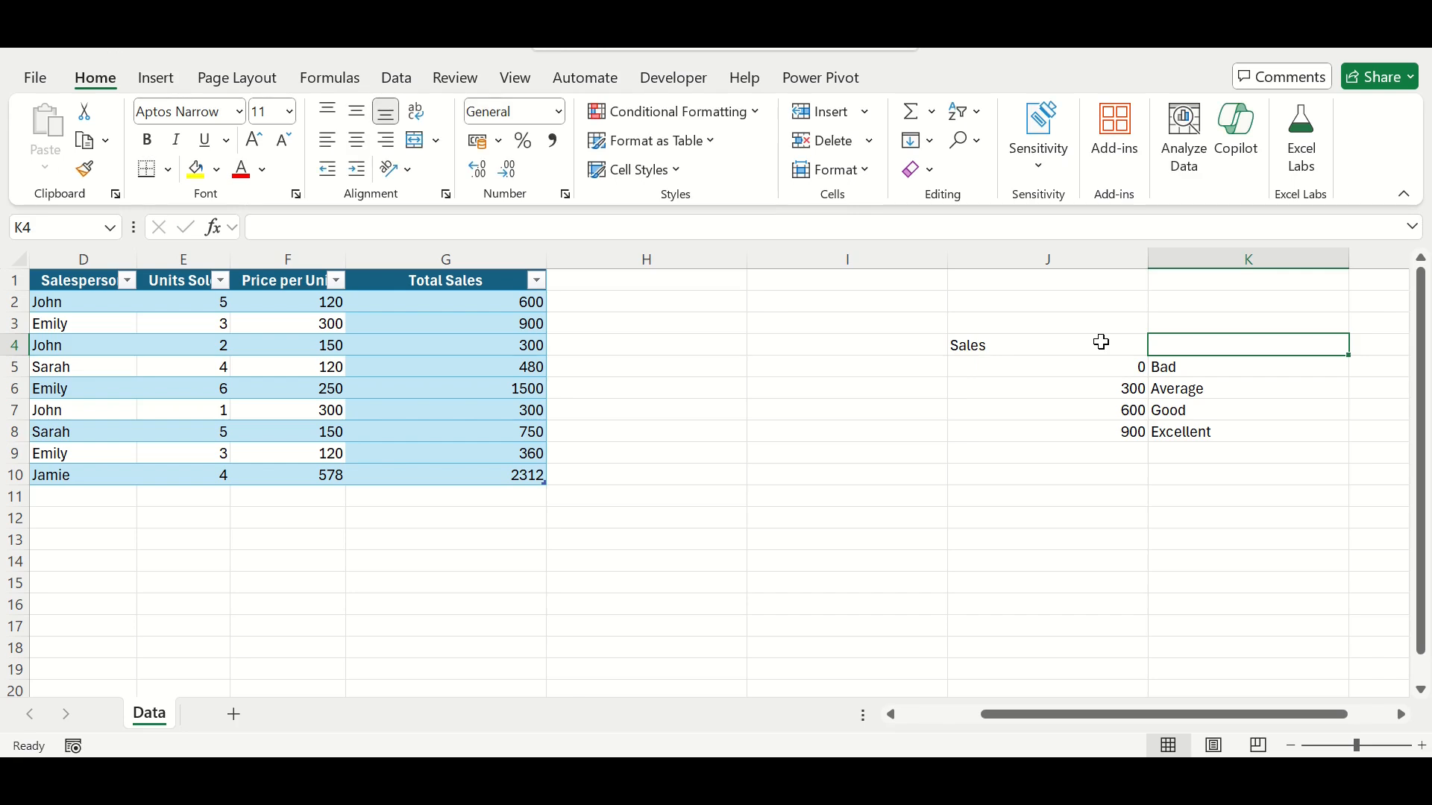
type("Ratigng")
key("Return")
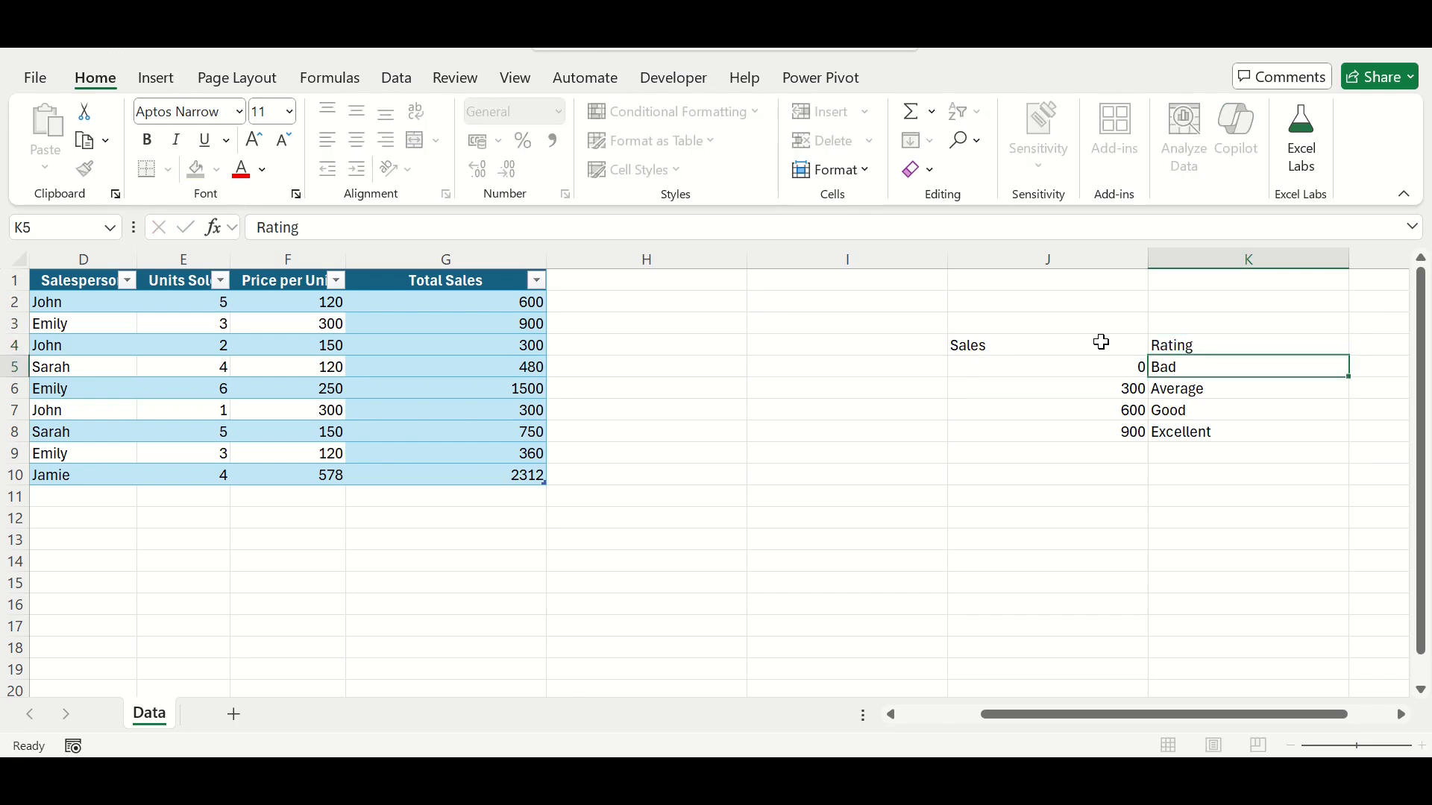
Step: Convert the rating list in J4:K8 into a table with headers
left_click(1073, 398)
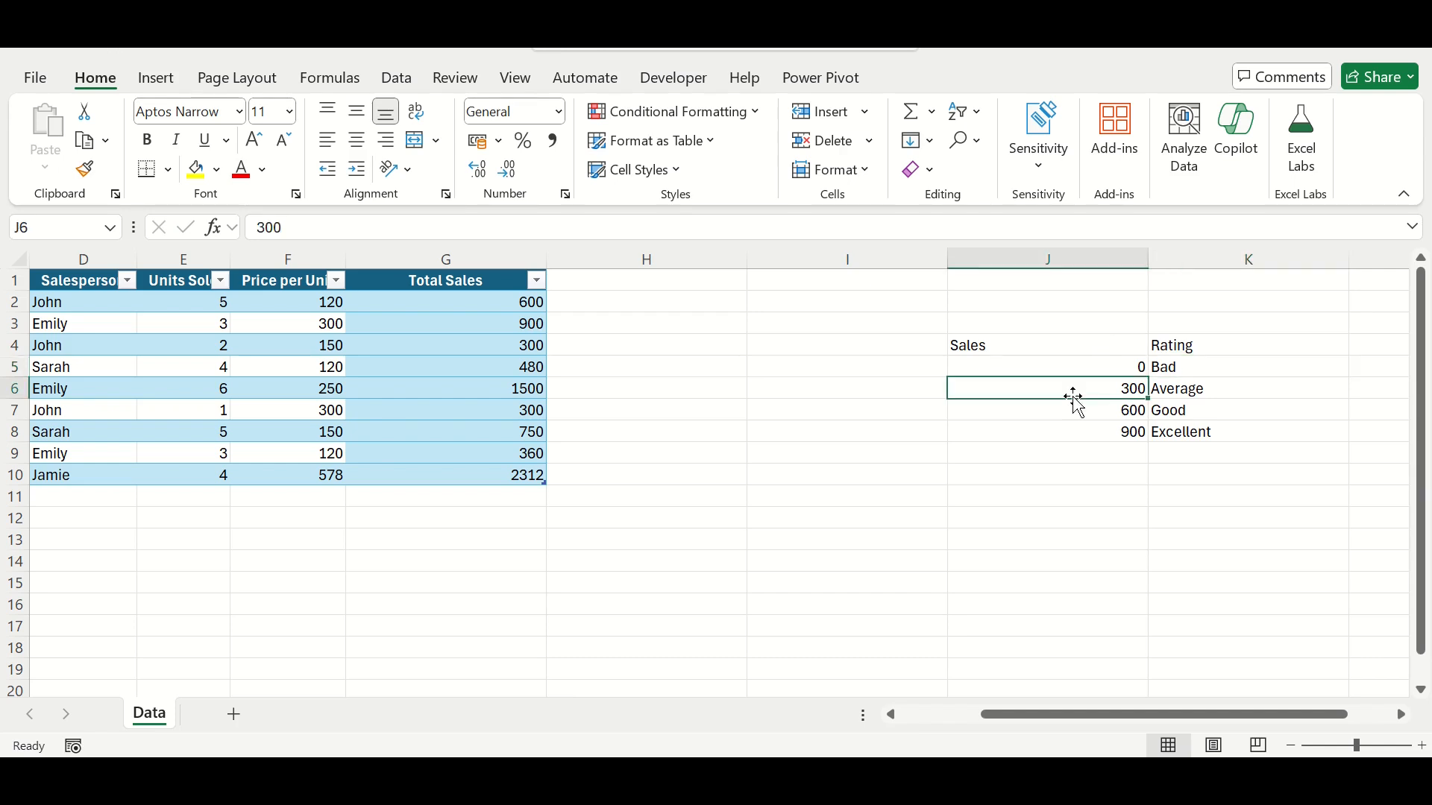
key("ctrl+t")
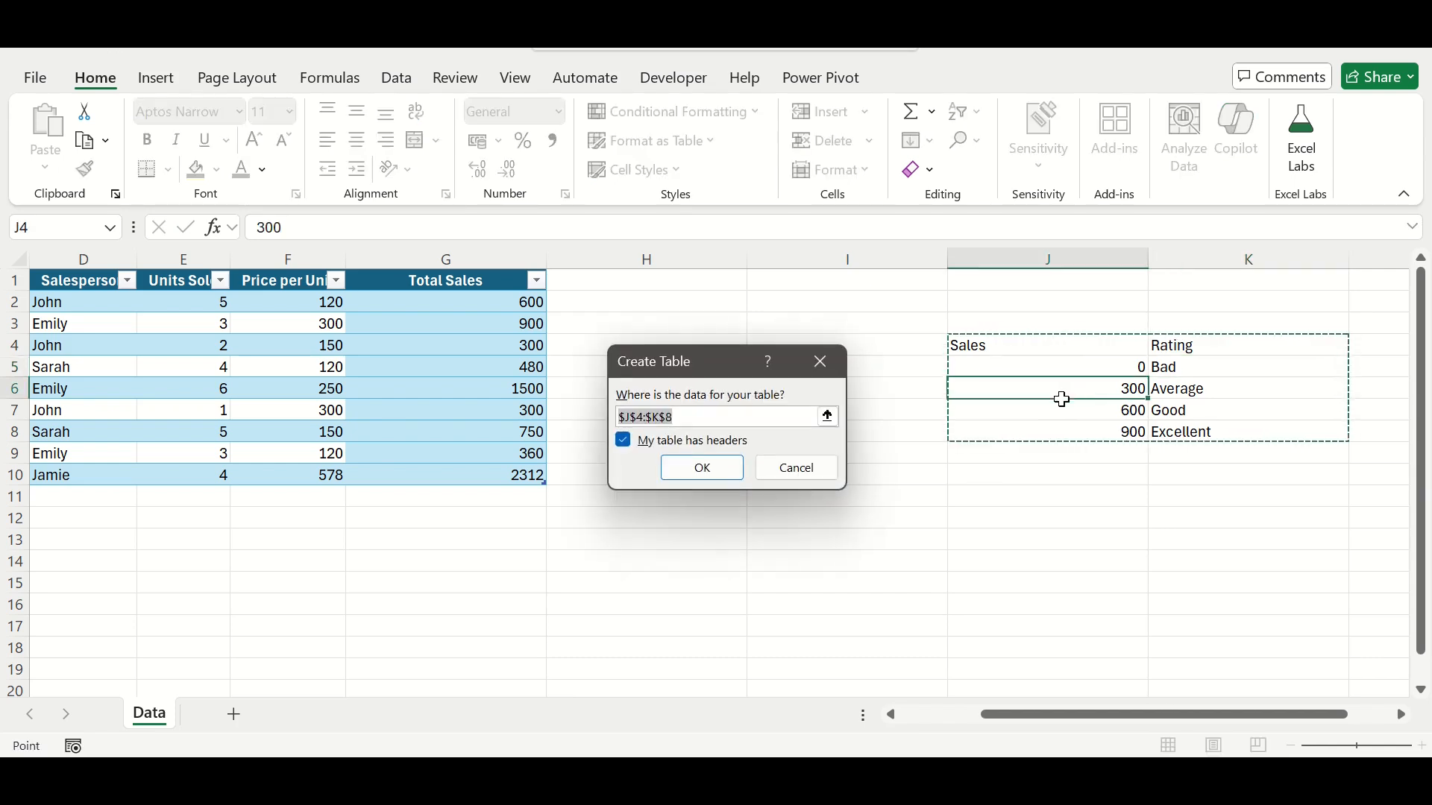
left_click(721, 477)
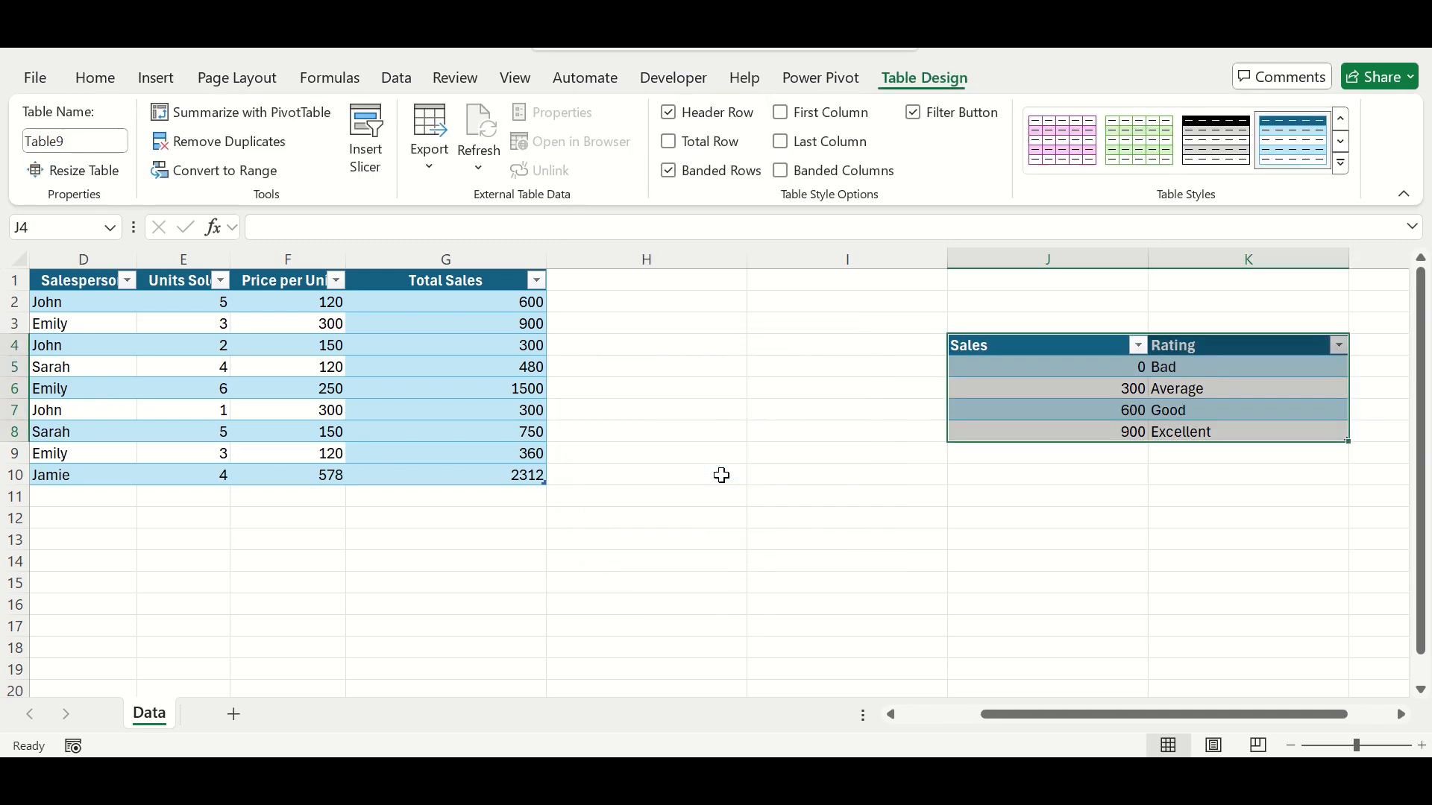
Step: Add a Rating column to the sales table by entering that header in H1
left_click(604, 285)
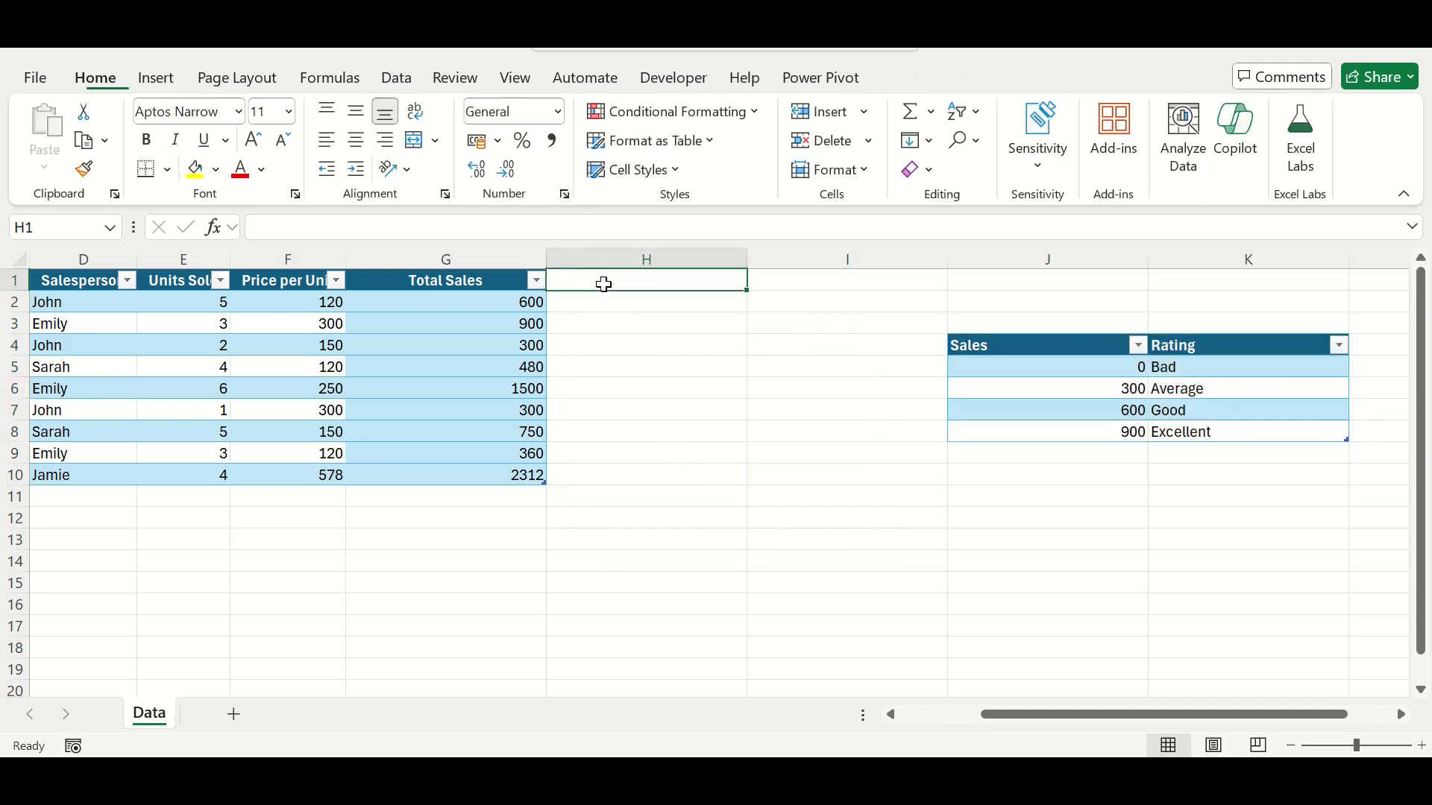
type("Rating")
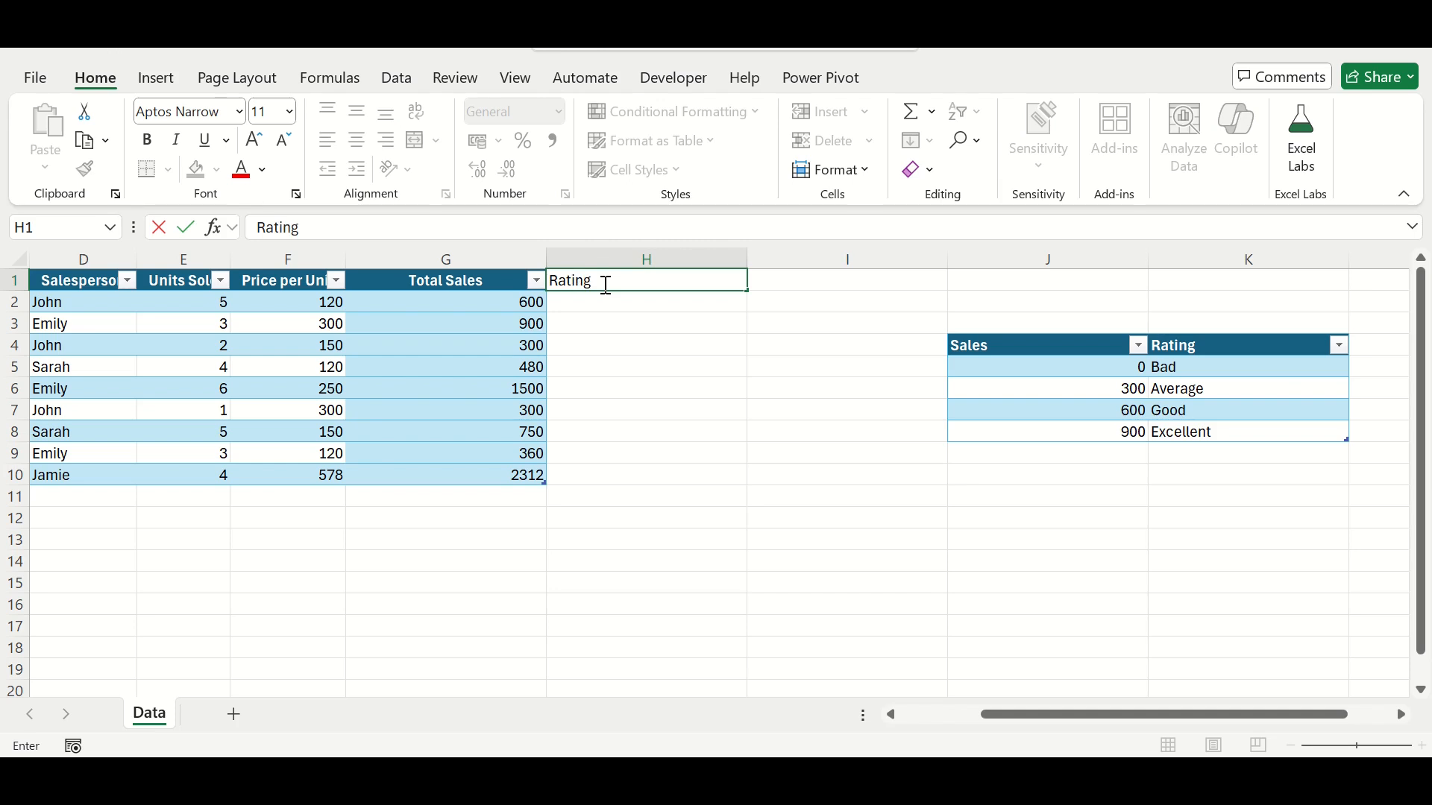
key("Return")
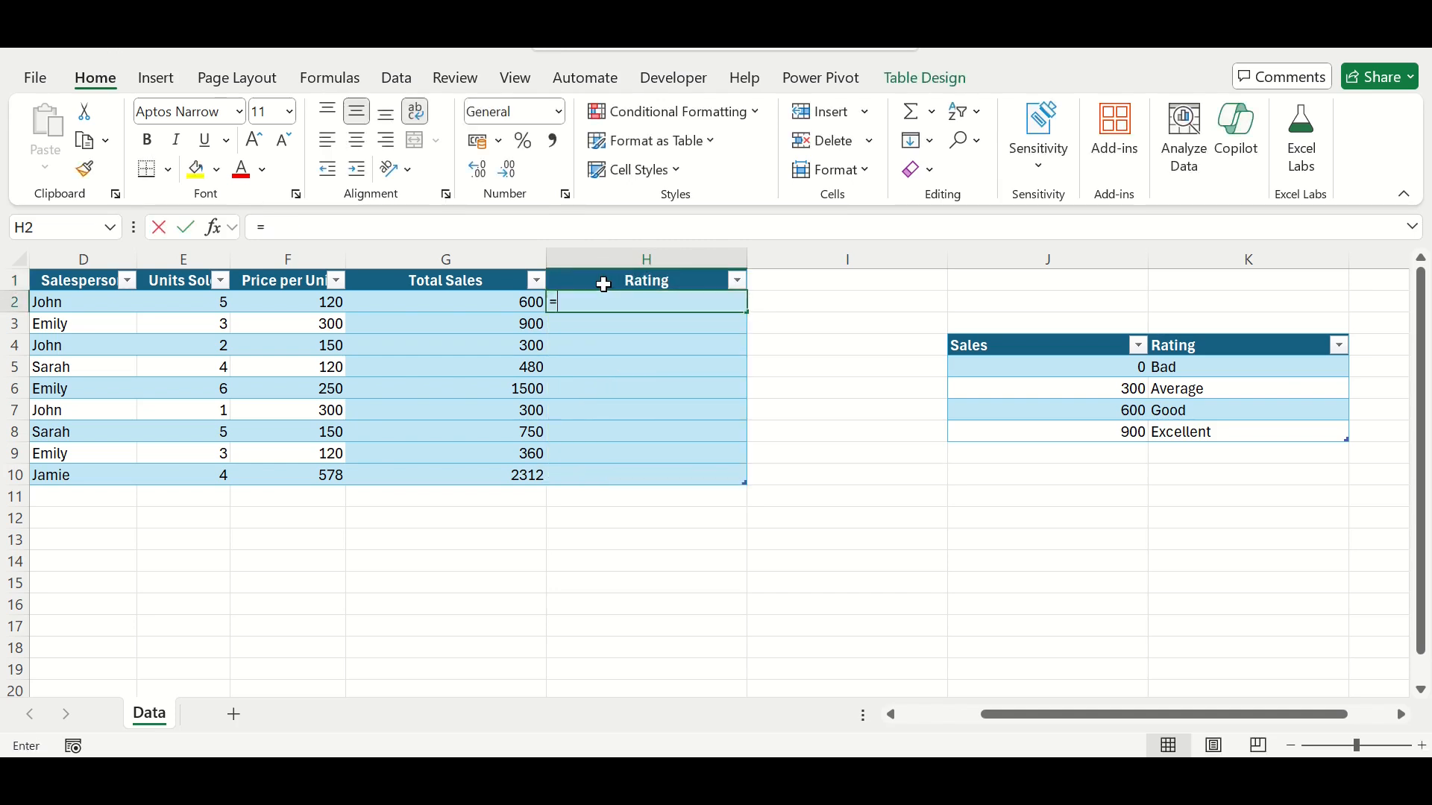
Step: Fill the Rating column with a VLOOKUP of each row's Total Sales in the whole rating table, returning column 2 with approximate match TRUE
type("=Vl")
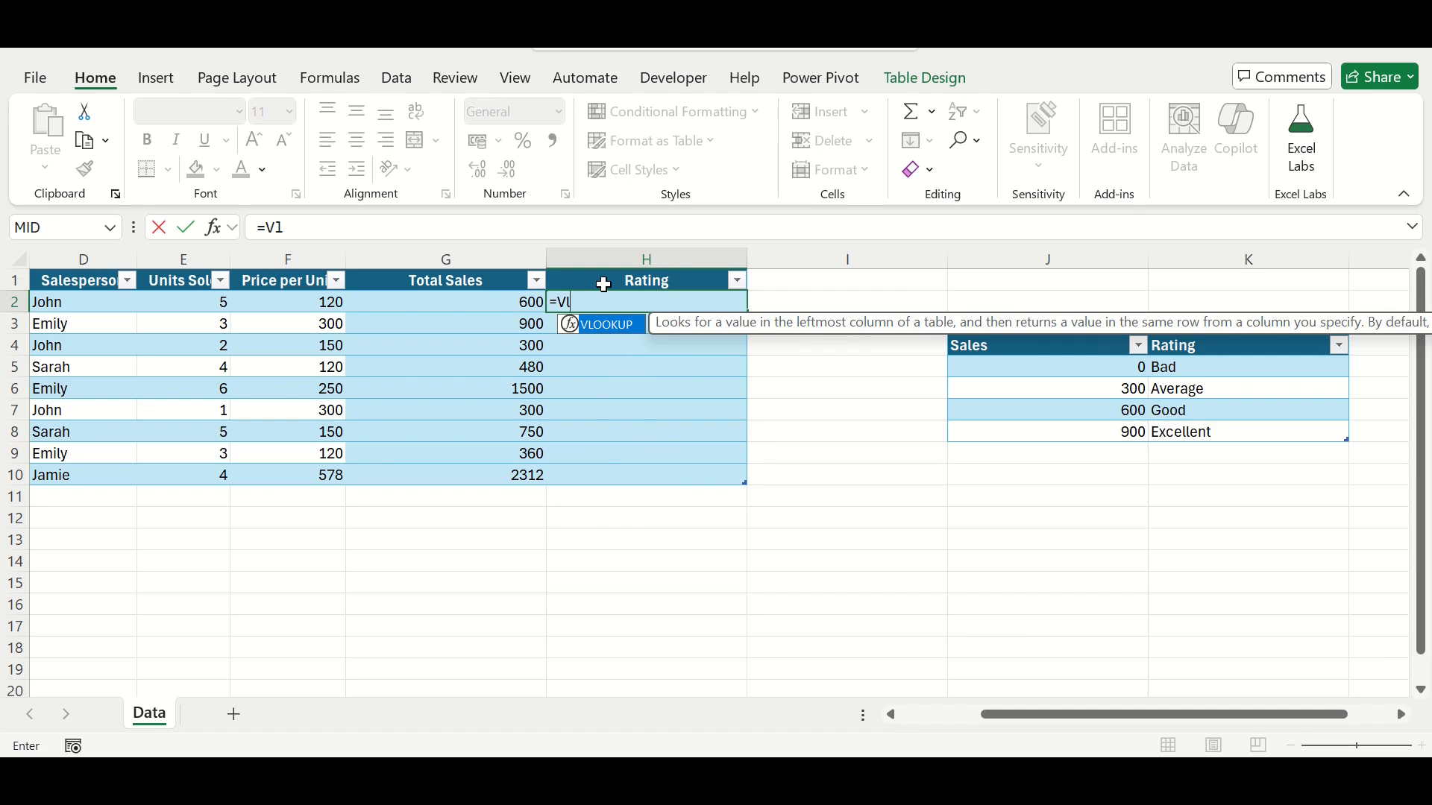
key("Tab")
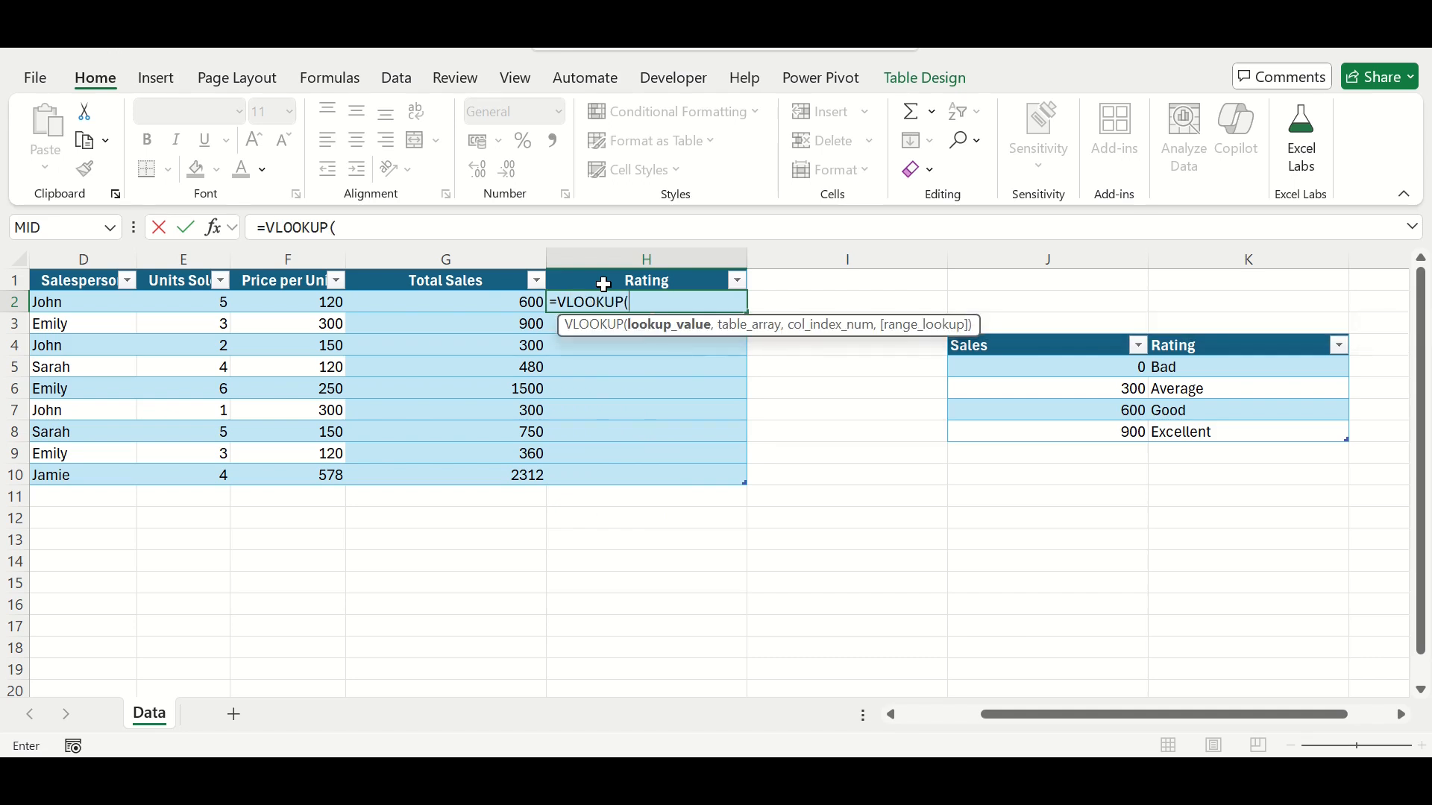
left_click(507, 305)
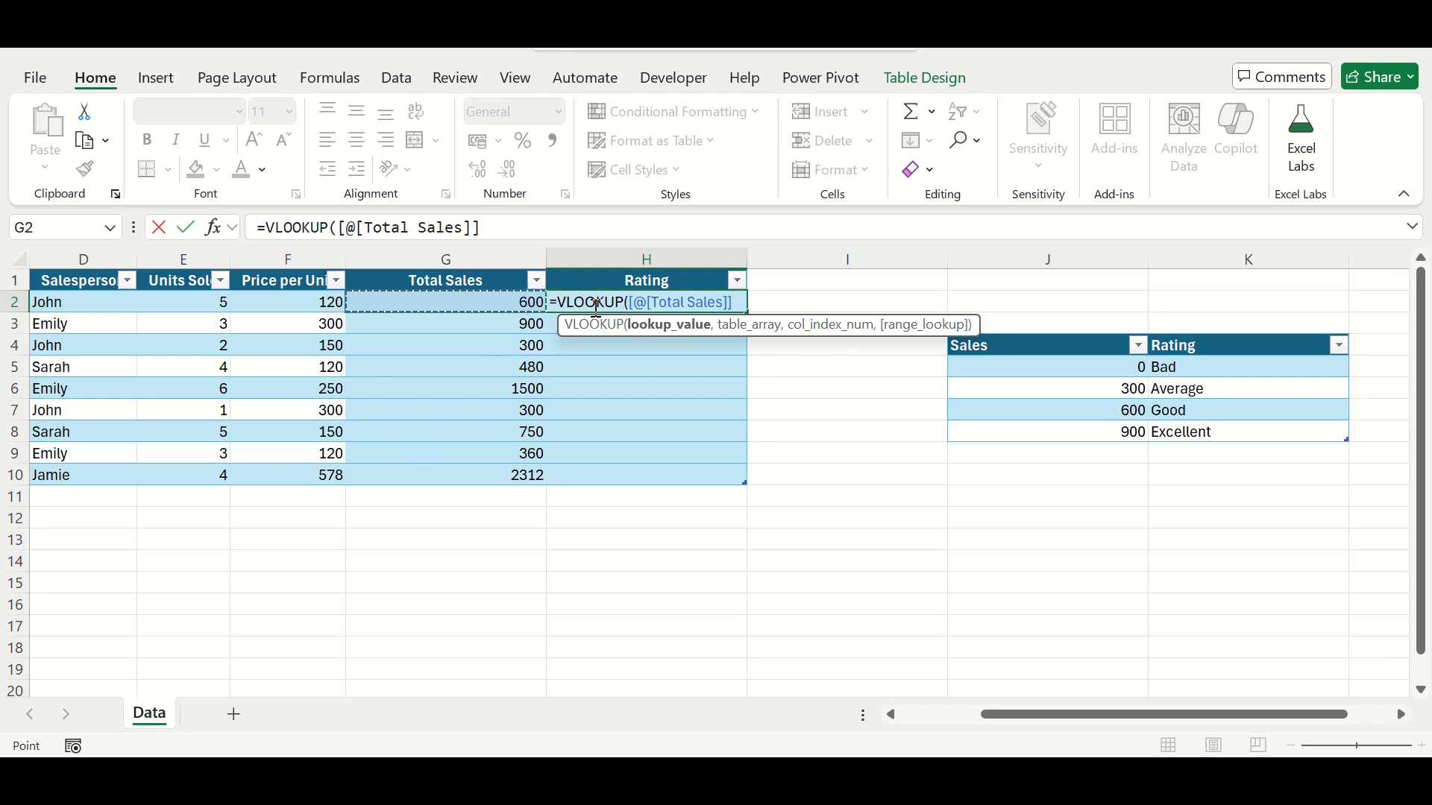
type(",")
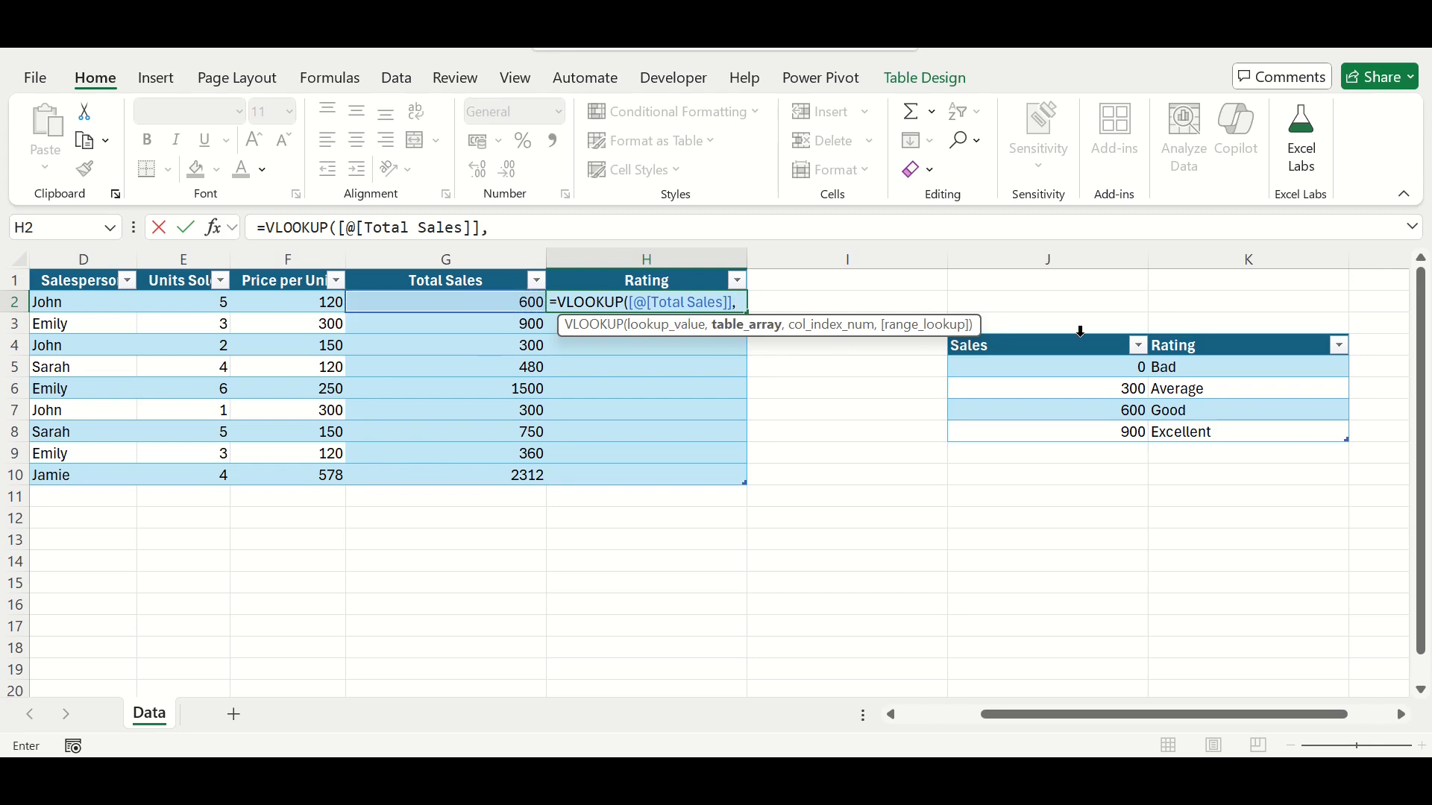
left_click_drag(1080, 348, 1222, 432)
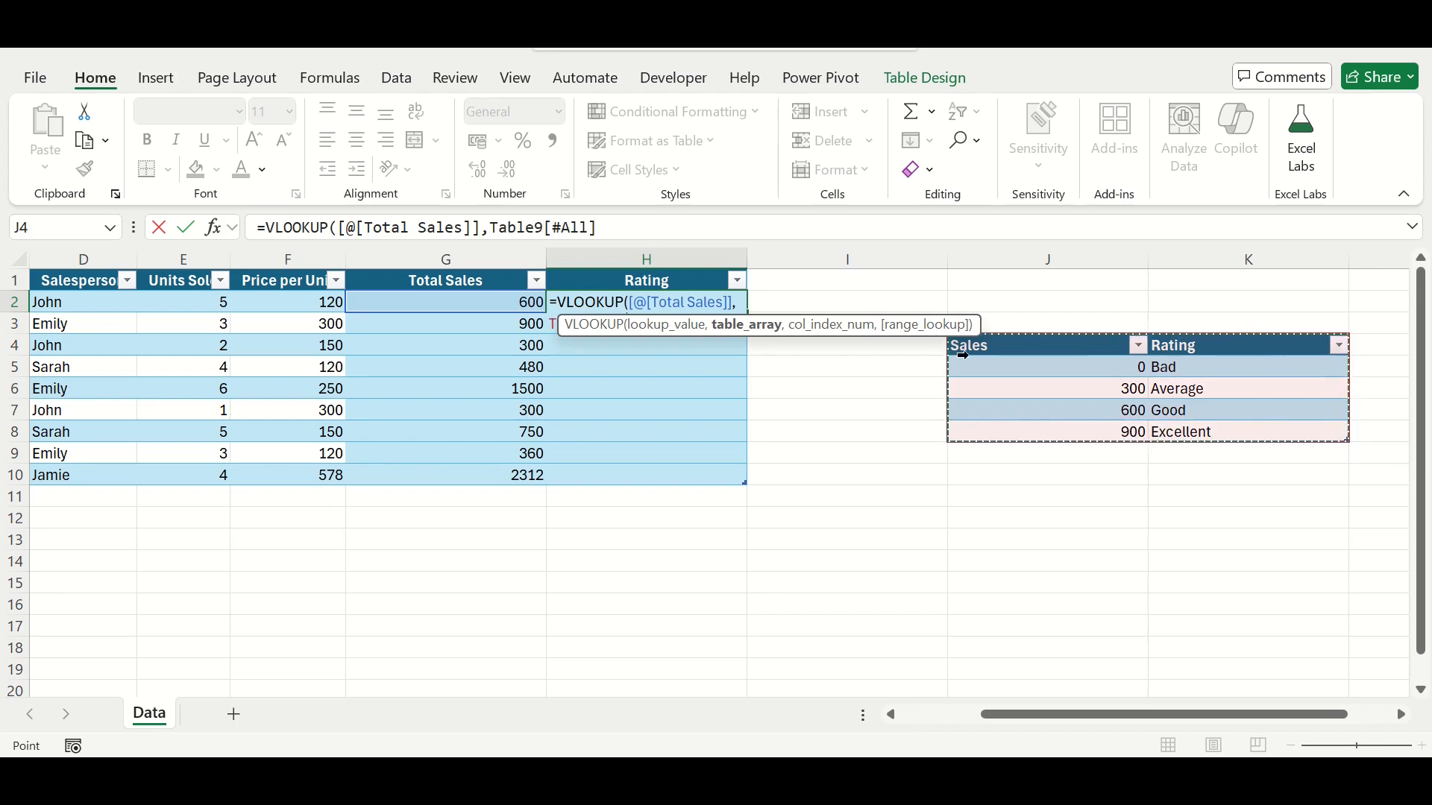
left_click(621, 223)
type(",2")
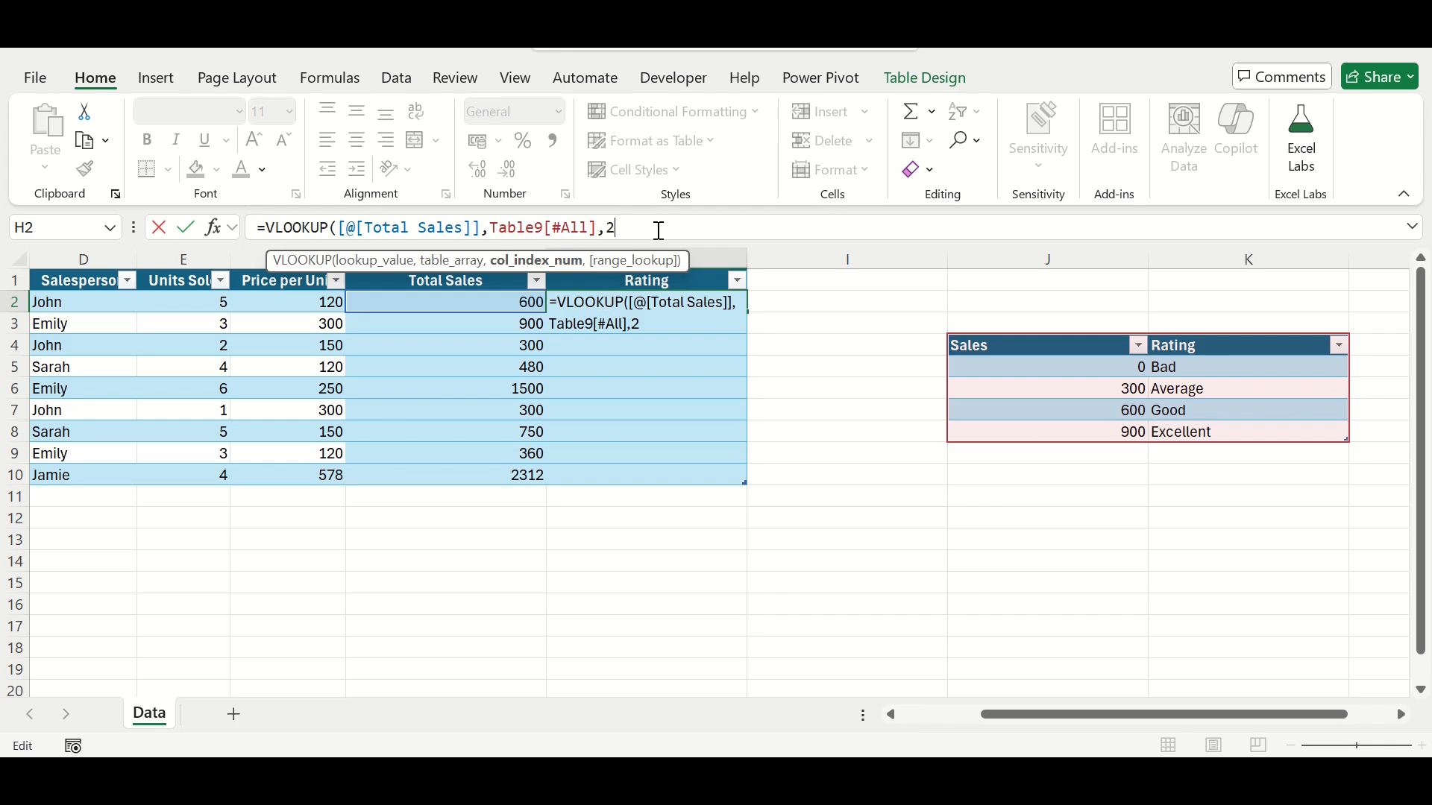
type(",")
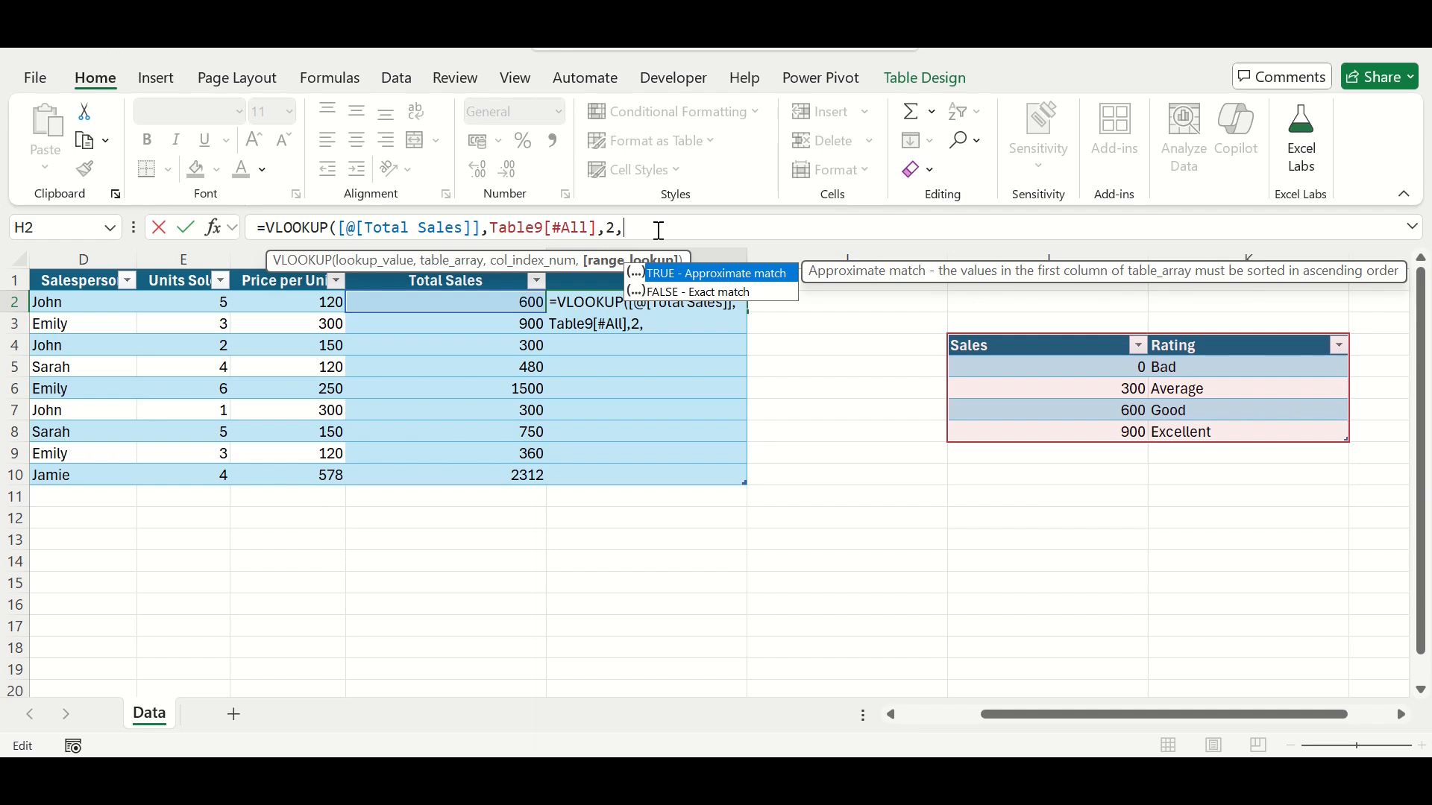
type("TRUE")
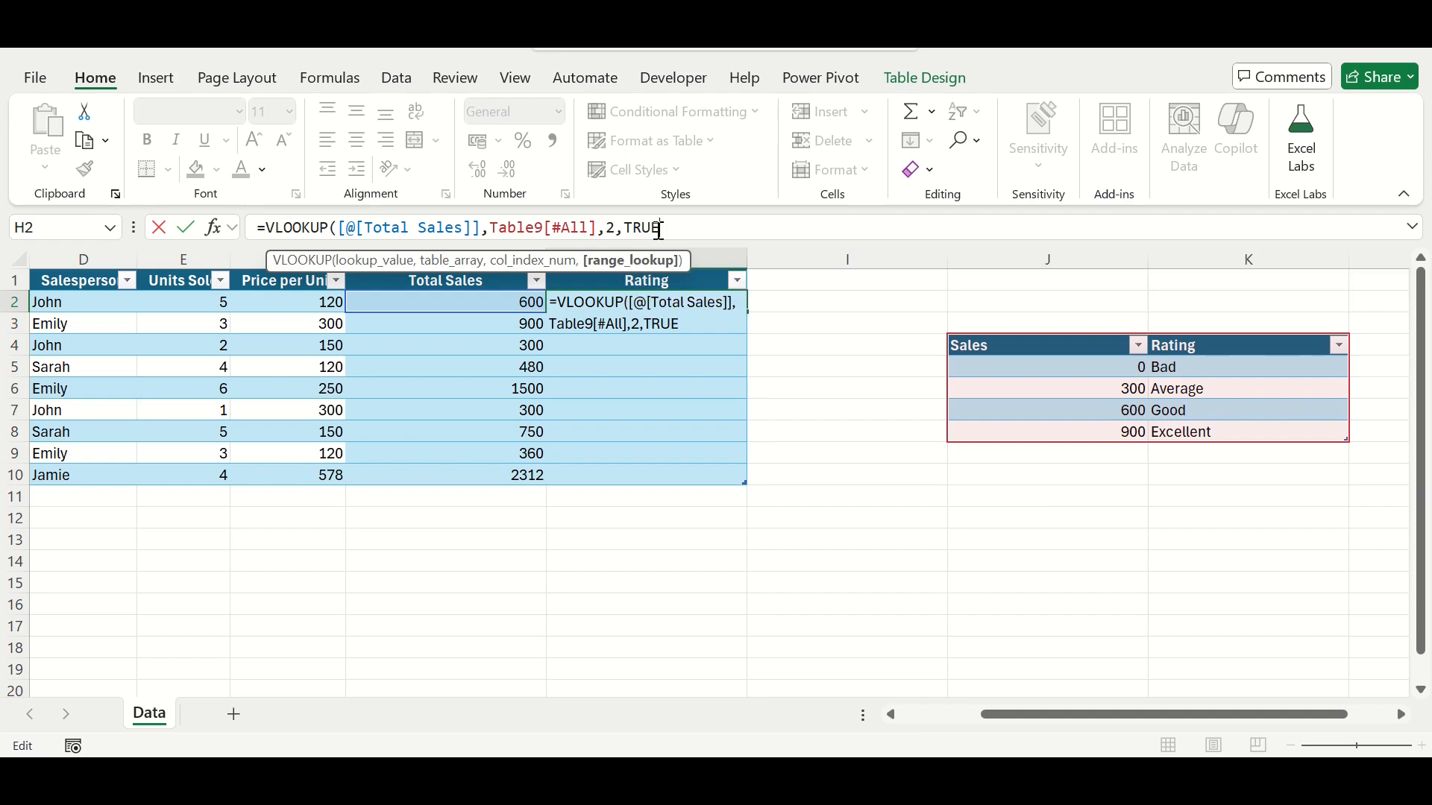
key("Return")
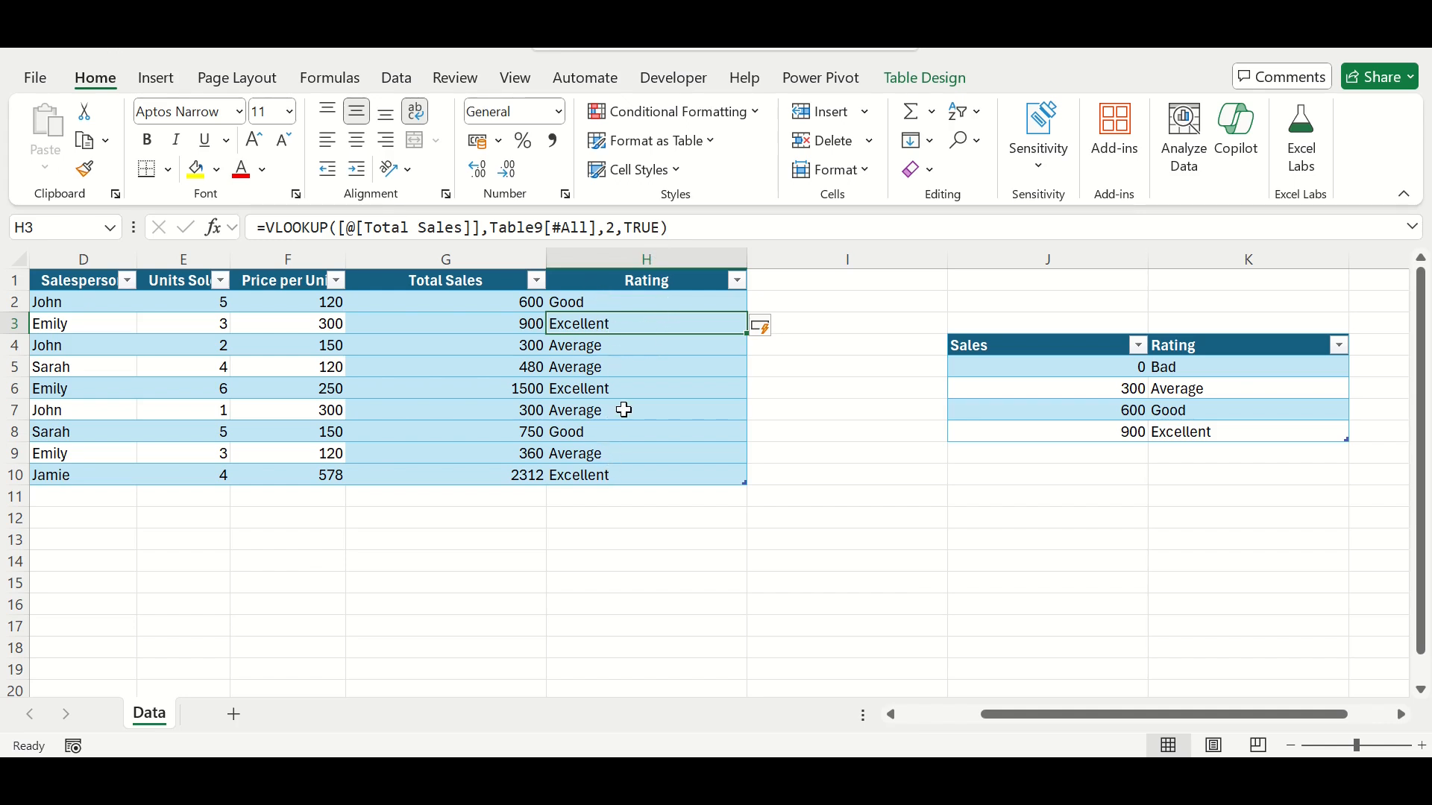
Step: Add a new row at the end of the sales table with the date 12-12-2024 and the product Smartphone
left_click(570, 472)
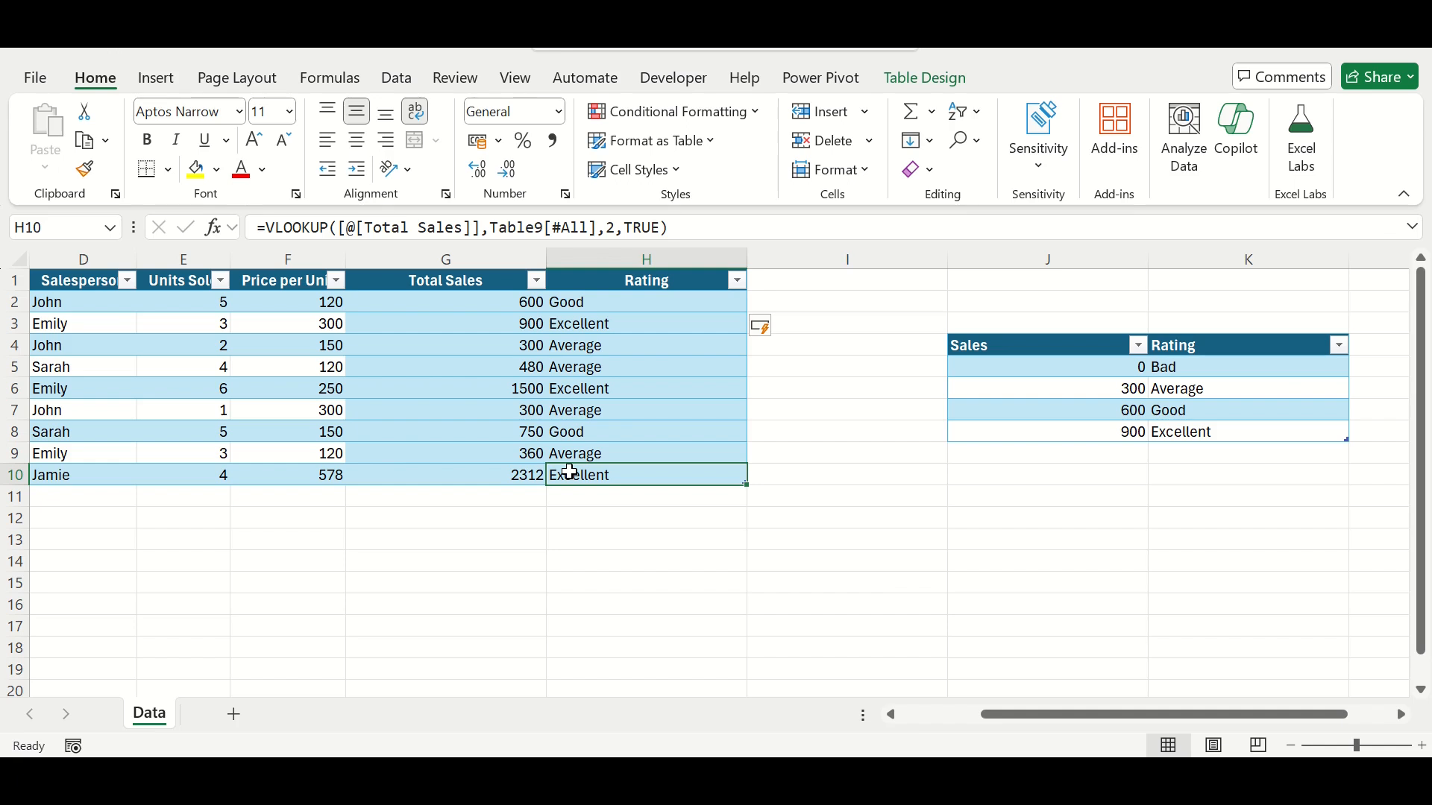
key("Tab")
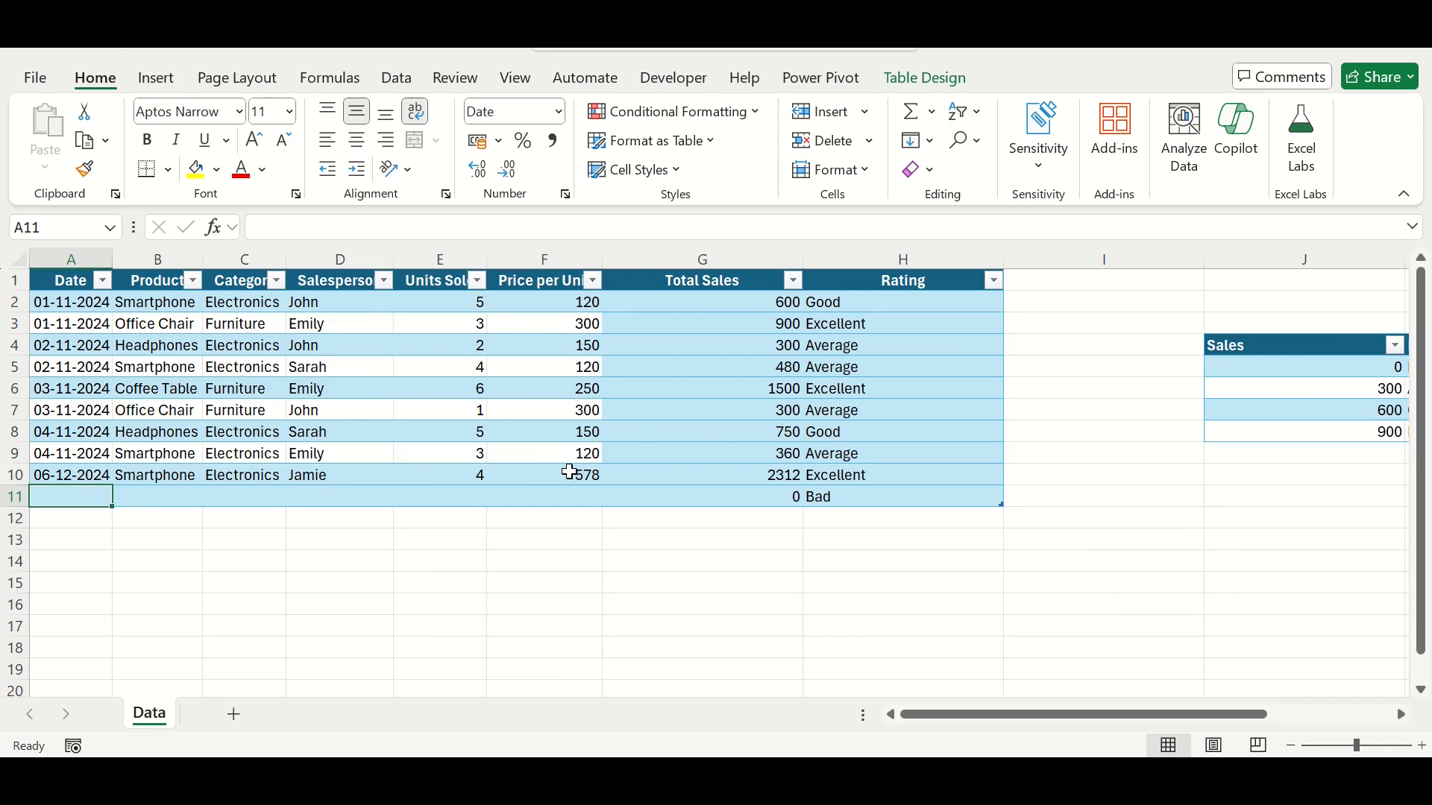
type("12")
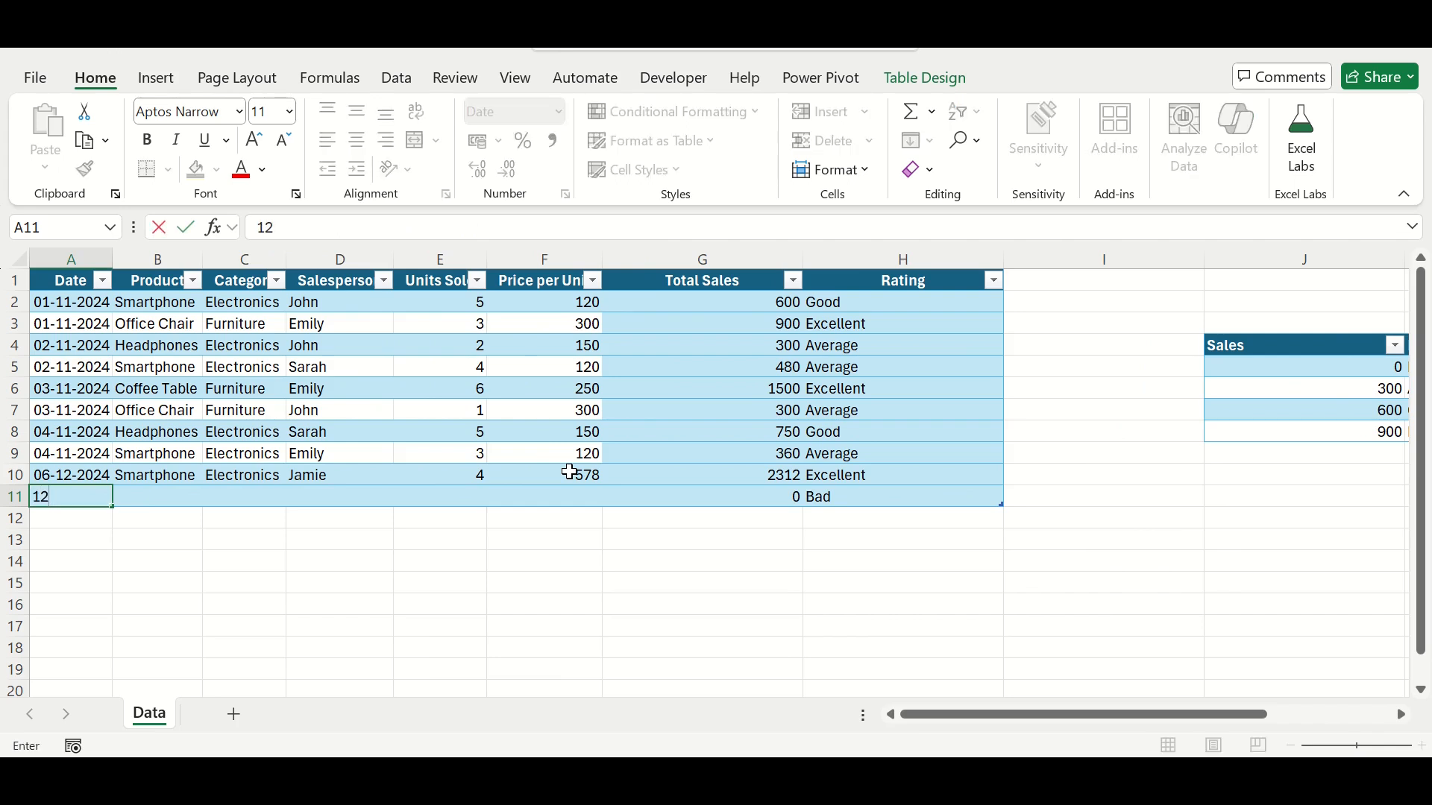
type("-12-2024")
key("Tab")
type("Smartphone")
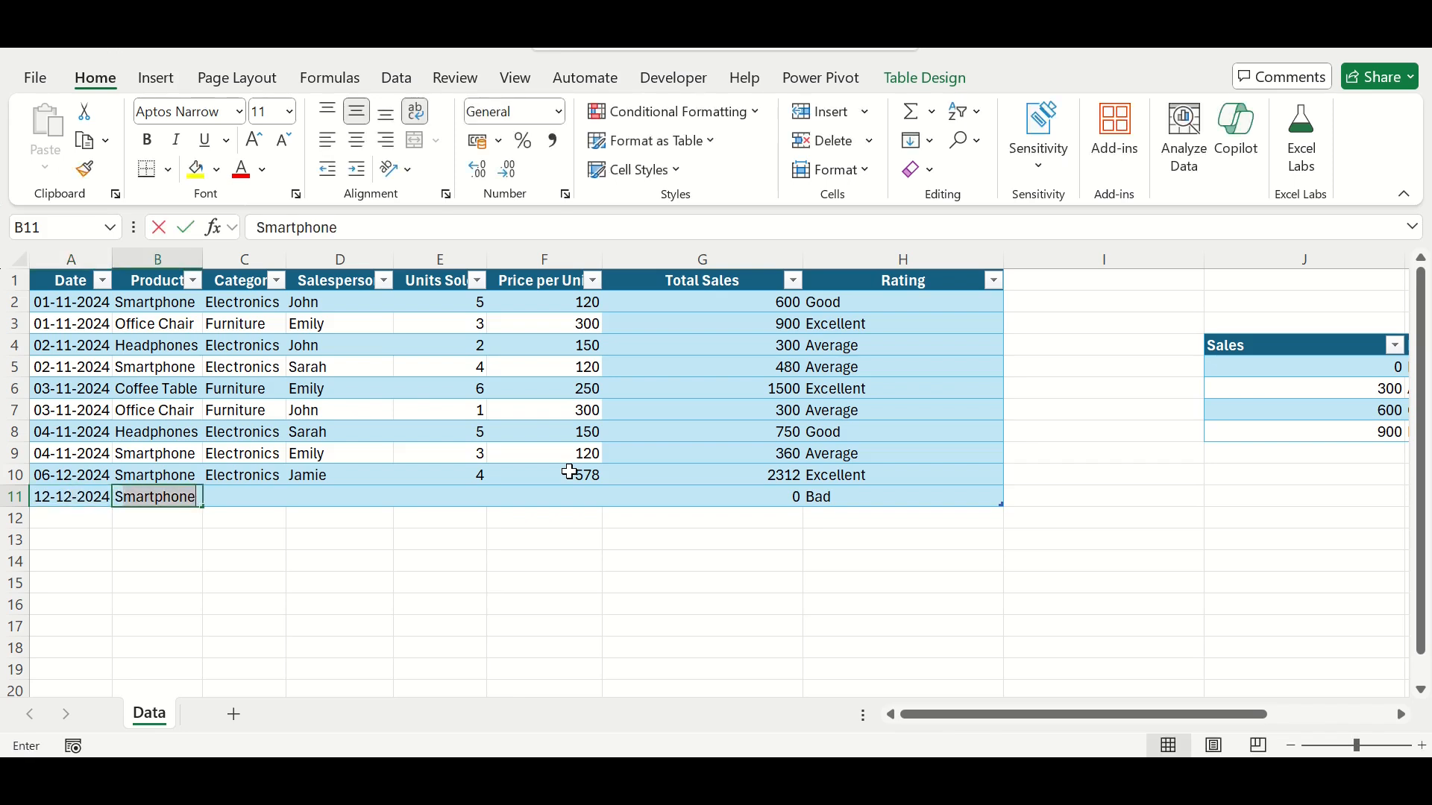
Step: Fill in the new row's category as Electronics, the salesperson's name and 6 units sold
key("Tab")
type("Electronics")
key("Tab")
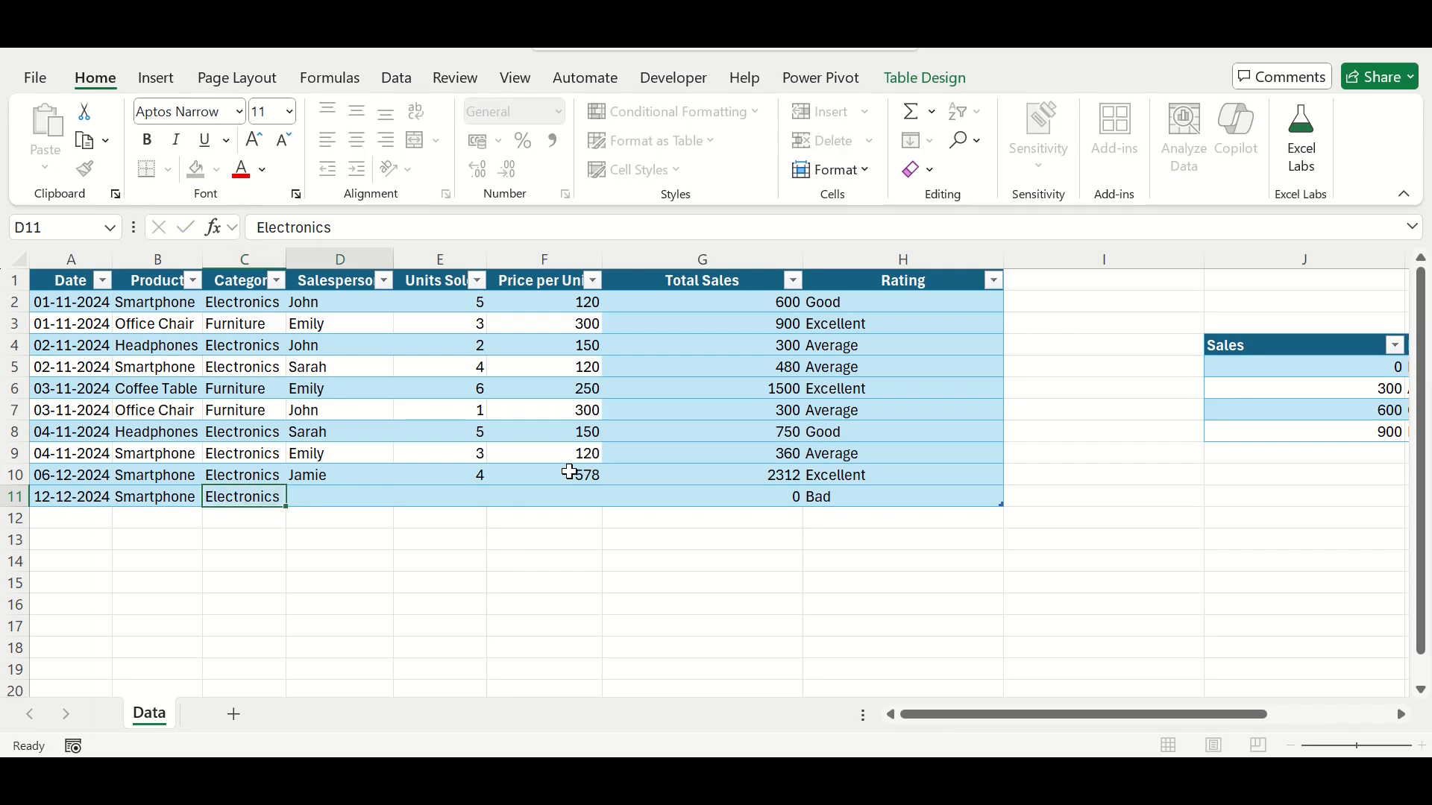
type("Jane")
key("Tab")
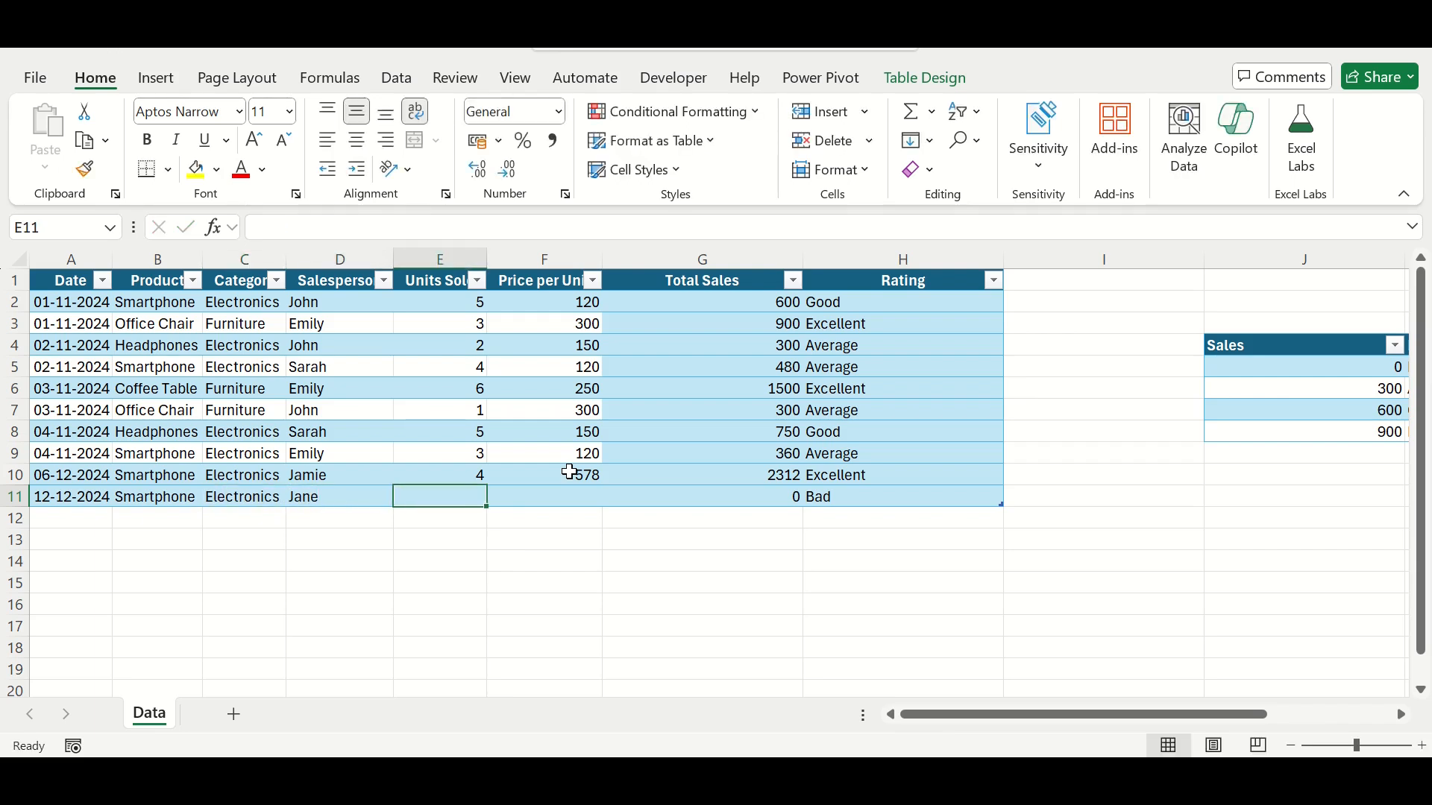
type("6")
key("Tab")
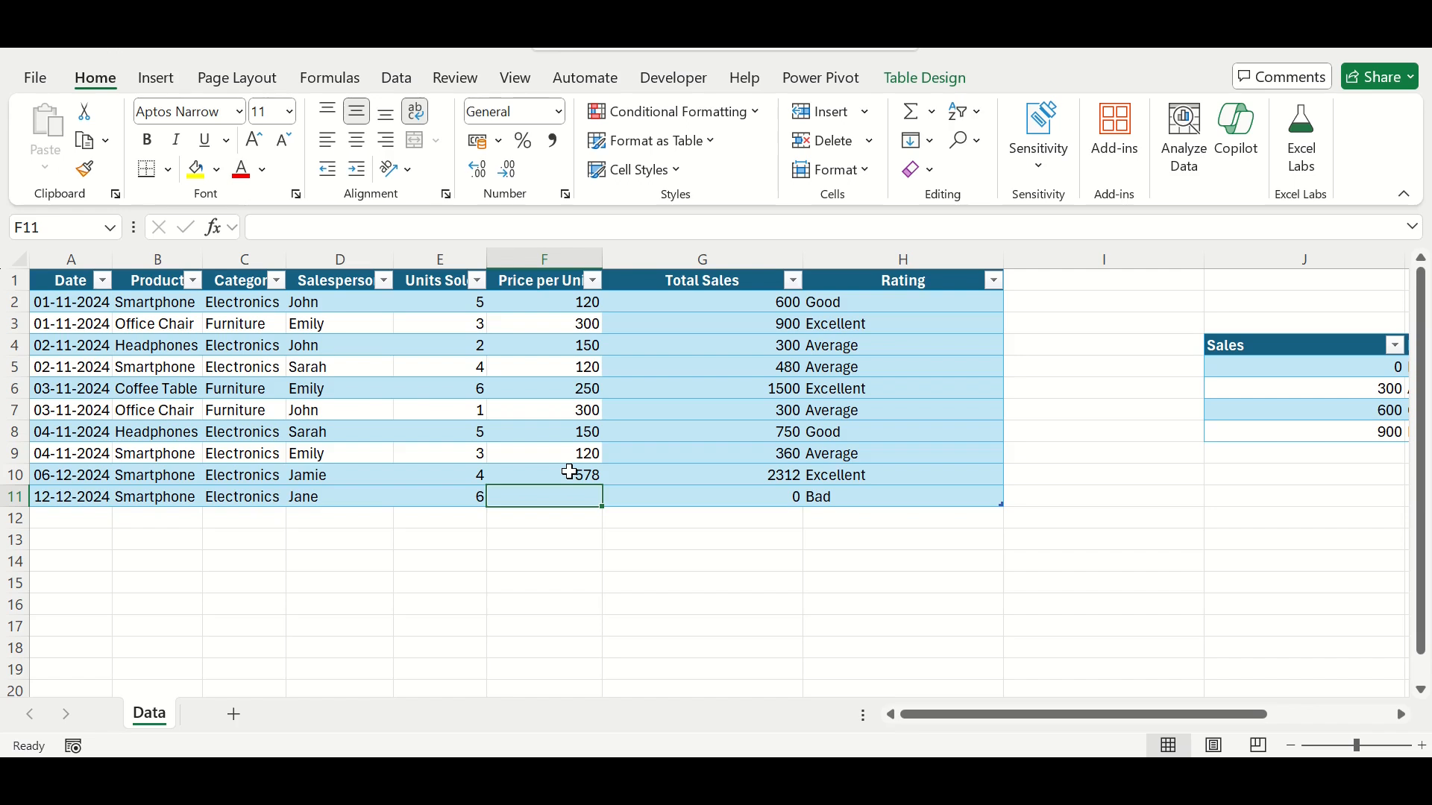
Step: Enter a price per unit of 500 in the new row and check its calculated total and rating
type("500")
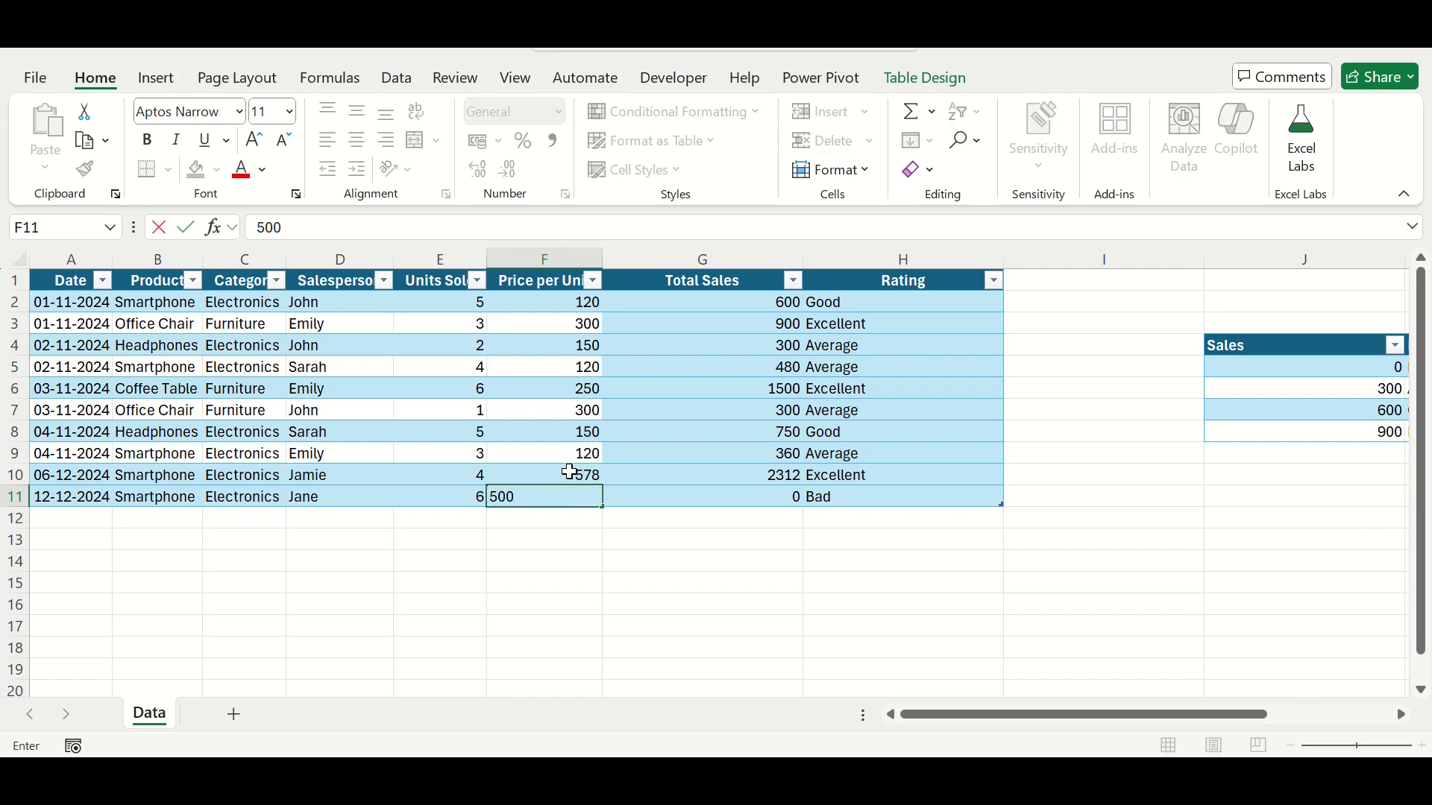
key("Return")
key("Up")
key("Right")
key("Right")
key("Right")
Step: Set the new row's price per unit to 30
key("Left")
key("Left")
key("Left")
type("30")
key("Return")
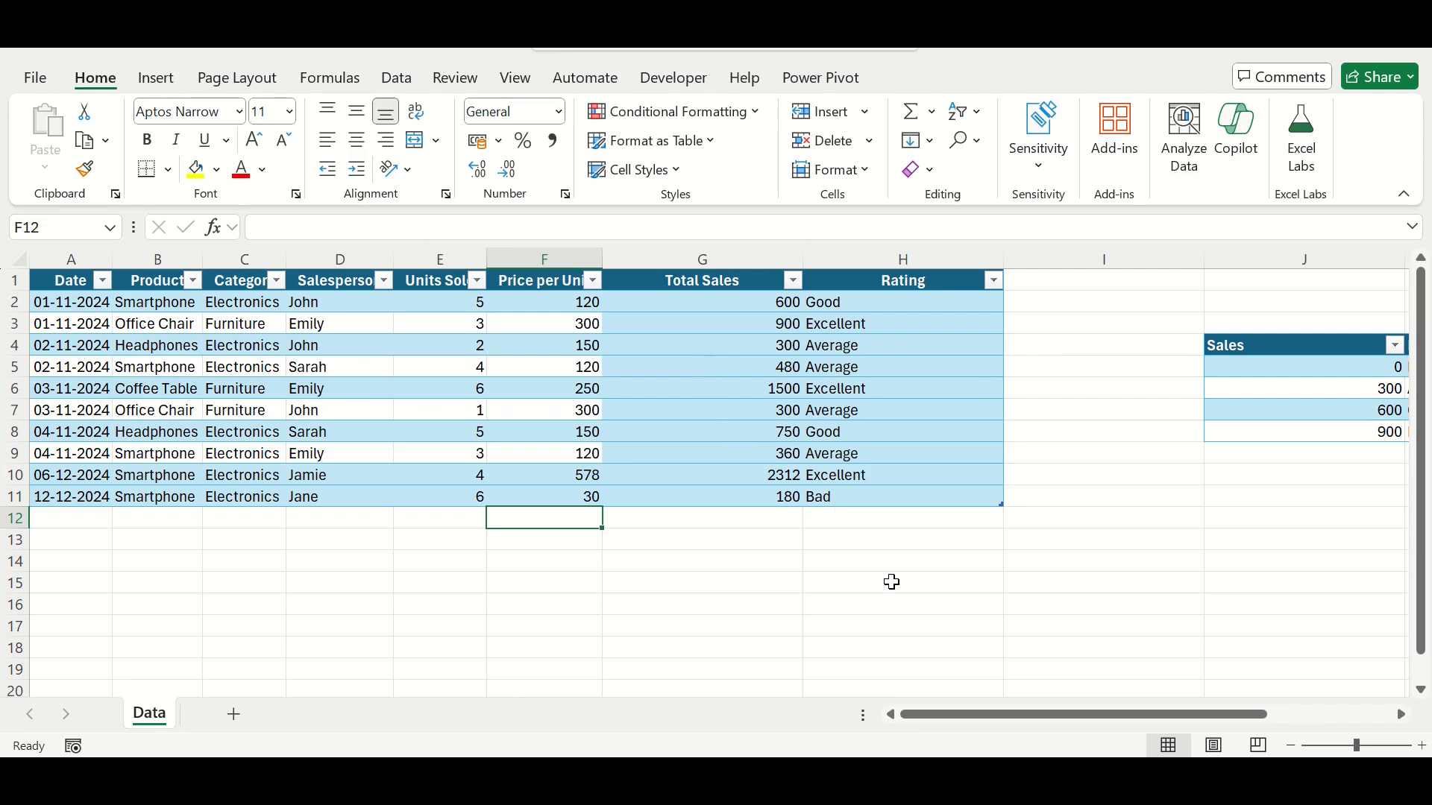
Step: Add a total row to the sales table and summarize the Total Sales column with Sum
left_click(735, 396)
left_click(943, 79)
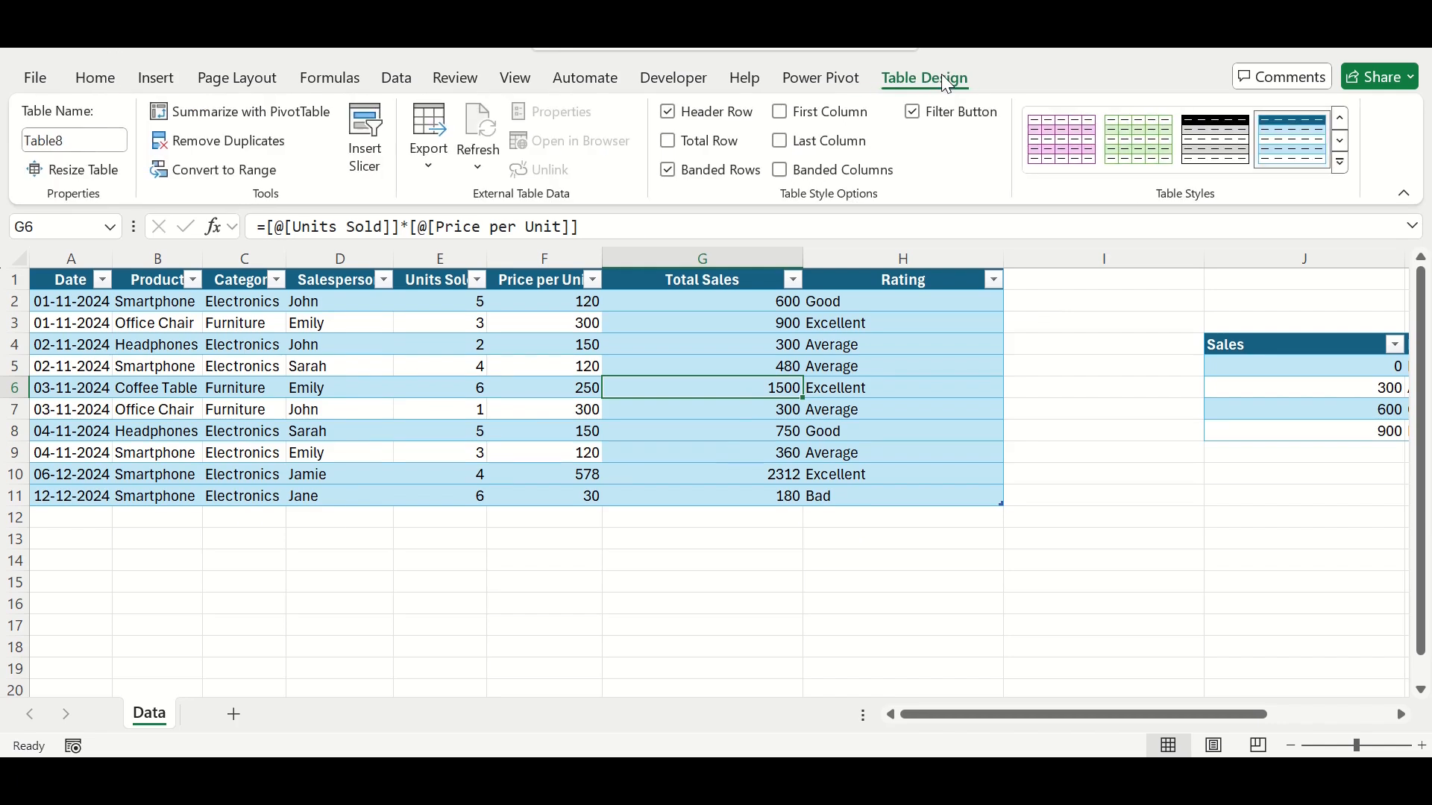
left_click(668, 140)
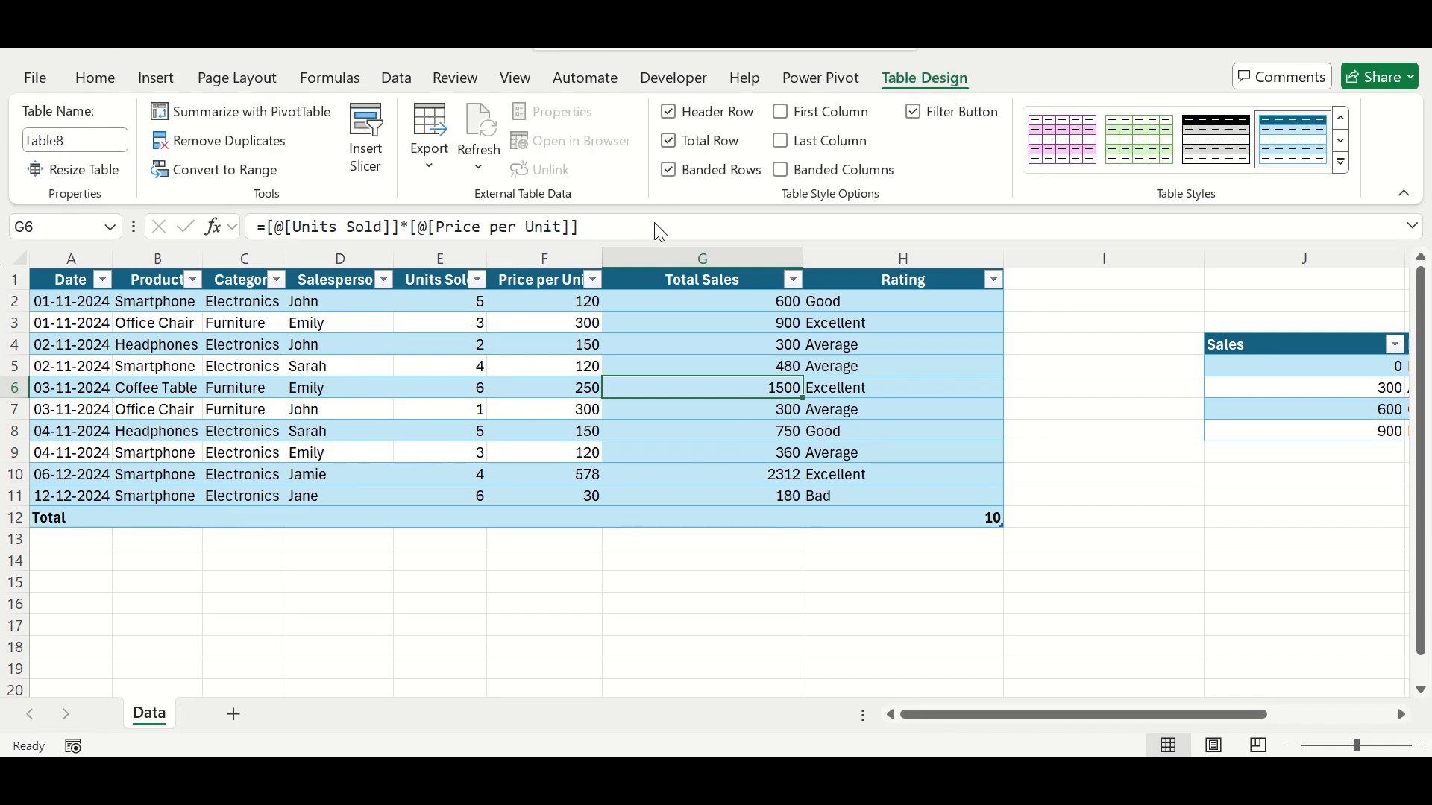
left_click(701, 520)
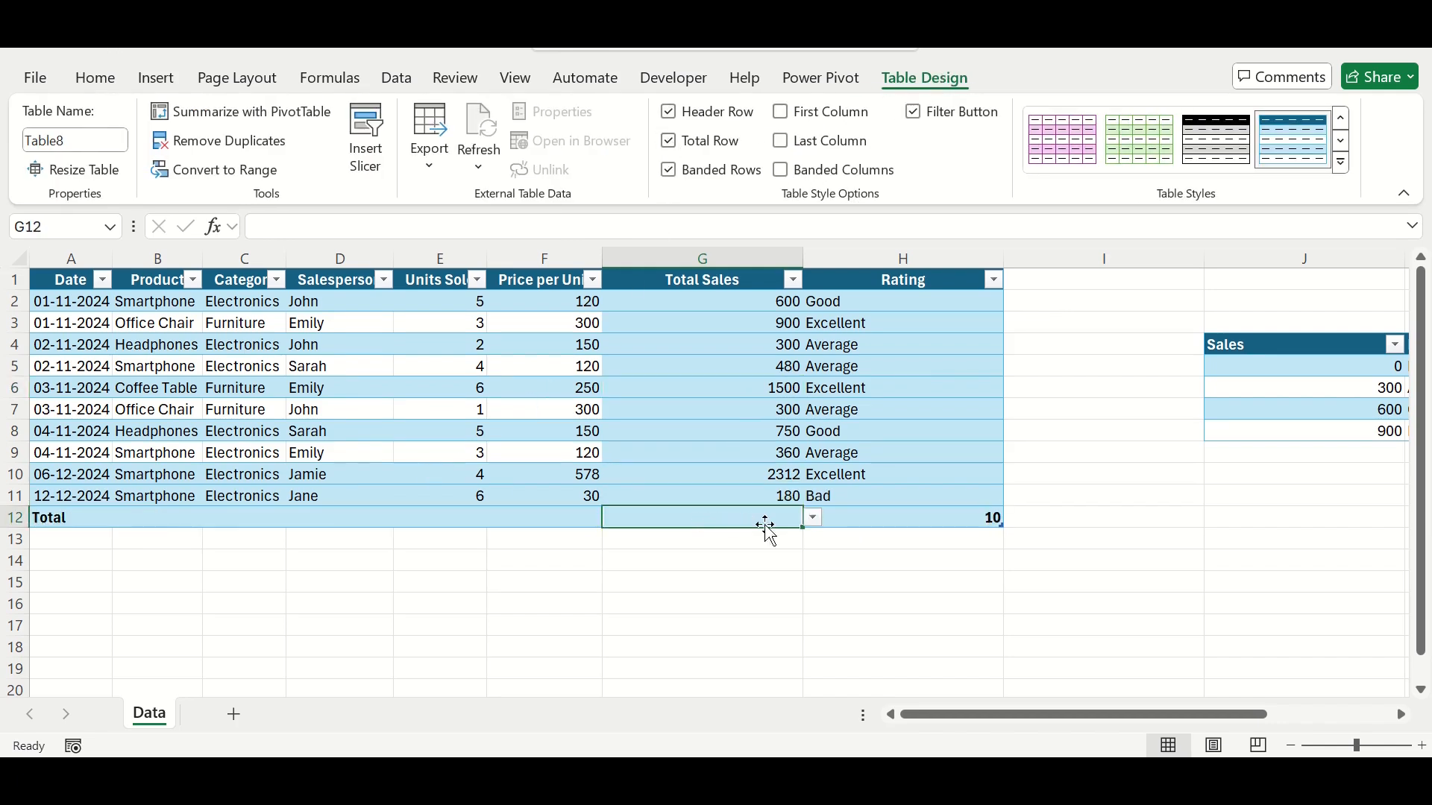
left_click(813, 519)
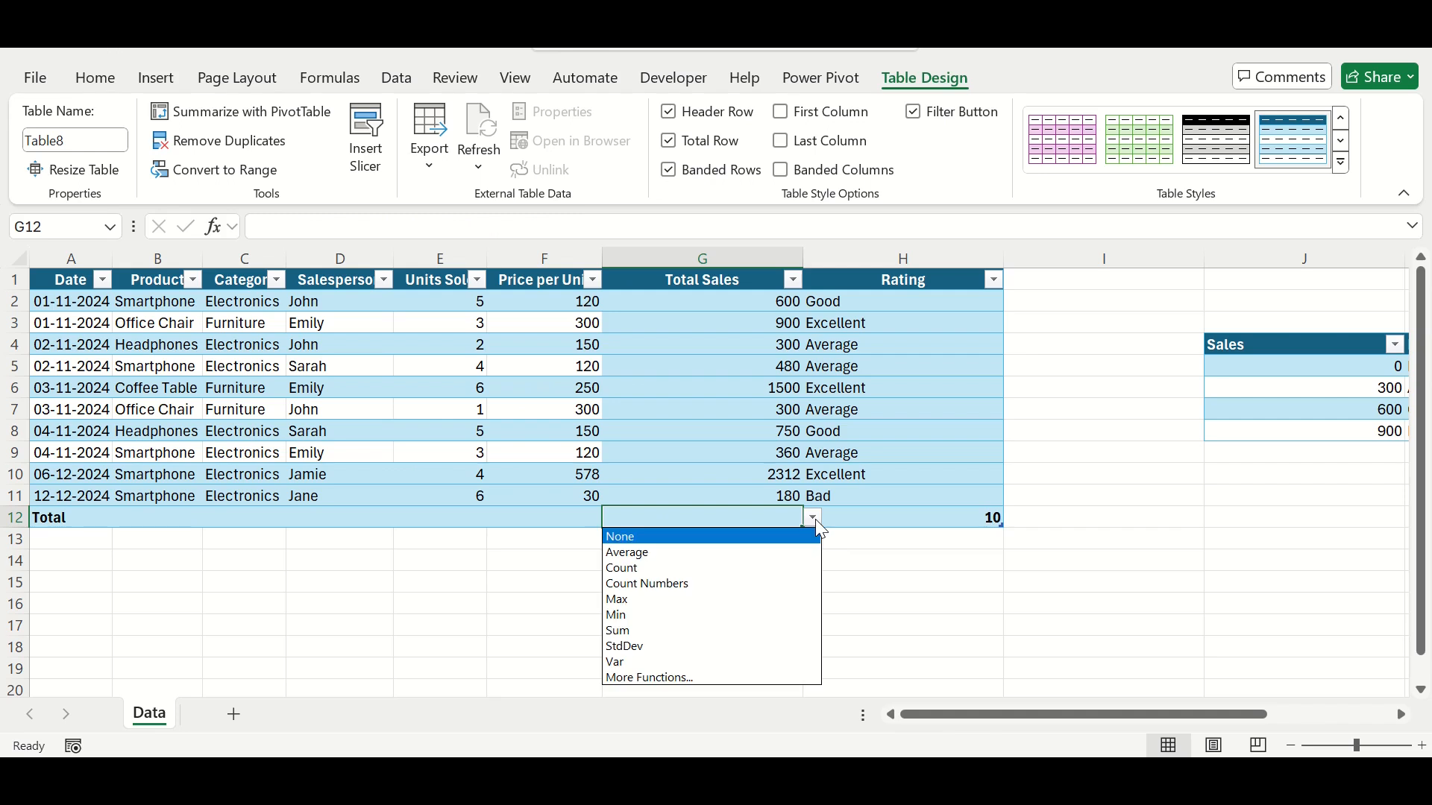
left_click(637, 632)
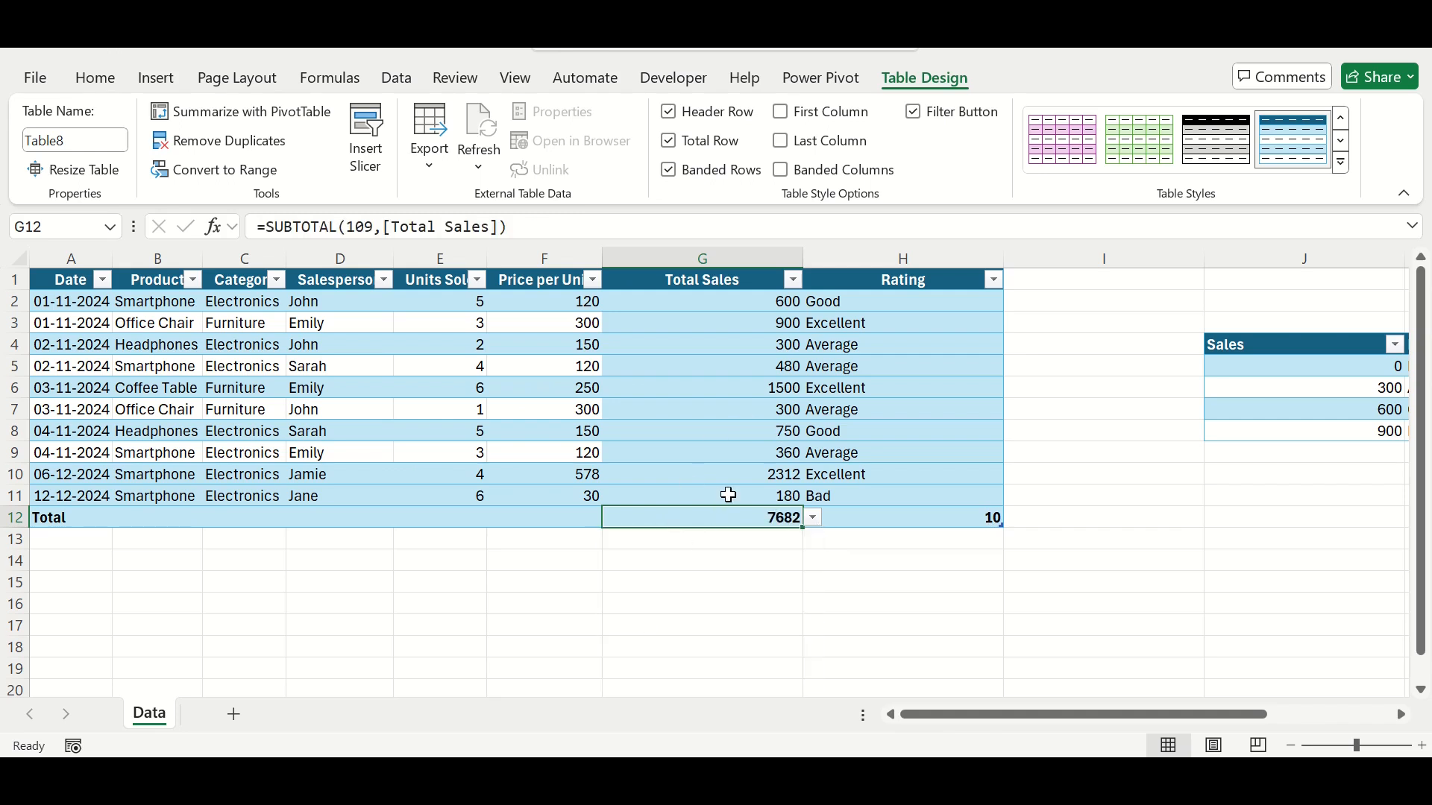
Step: Summarize the Units Sold column in the total row, trying StdDev before choosing Count
left_click(457, 522)
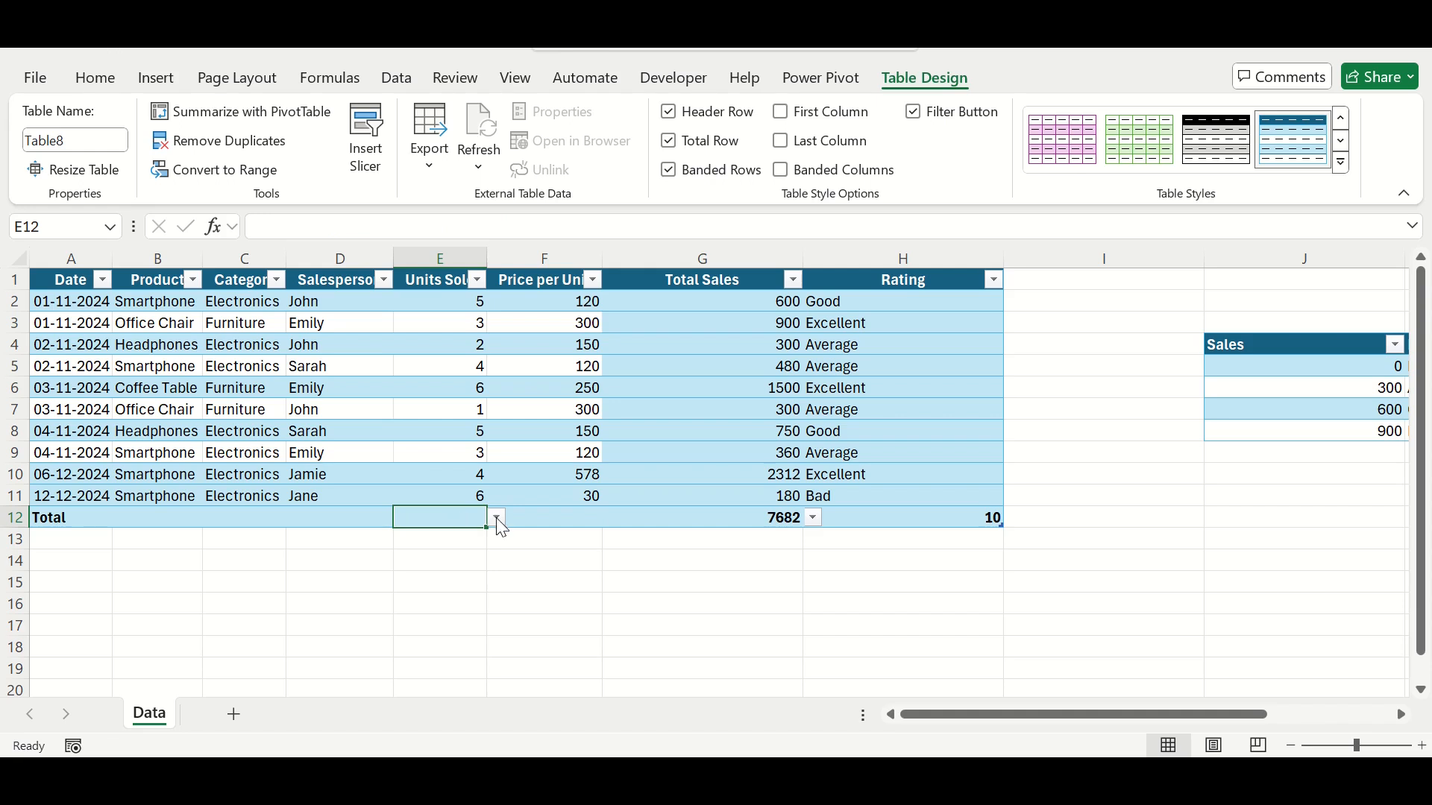
left_click(496, 518)
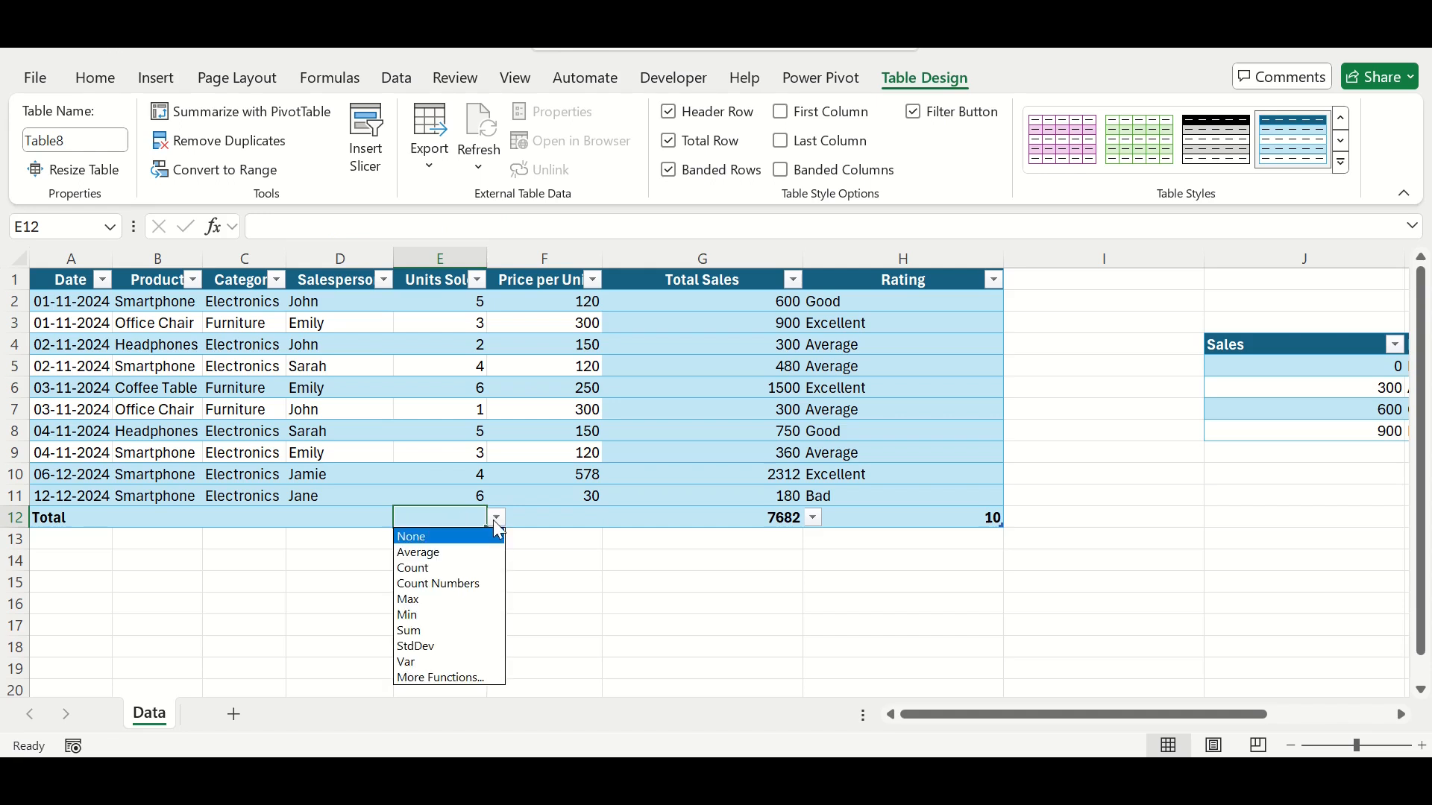
left_click(425, 647)
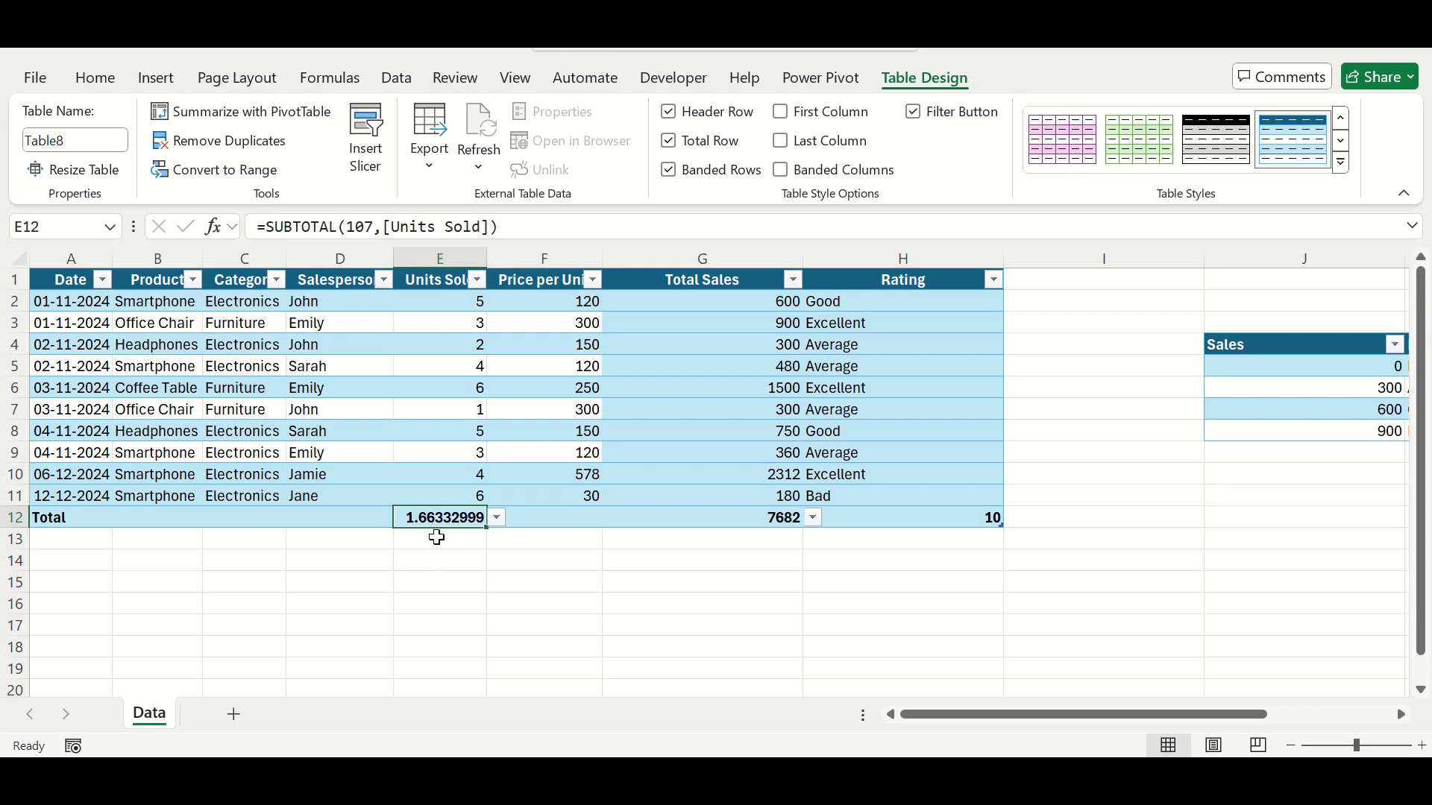
left_click(495, 519)
left_click(424, 569)
Step: Filter the Category column to show only Electronics
left_click(276, 280)
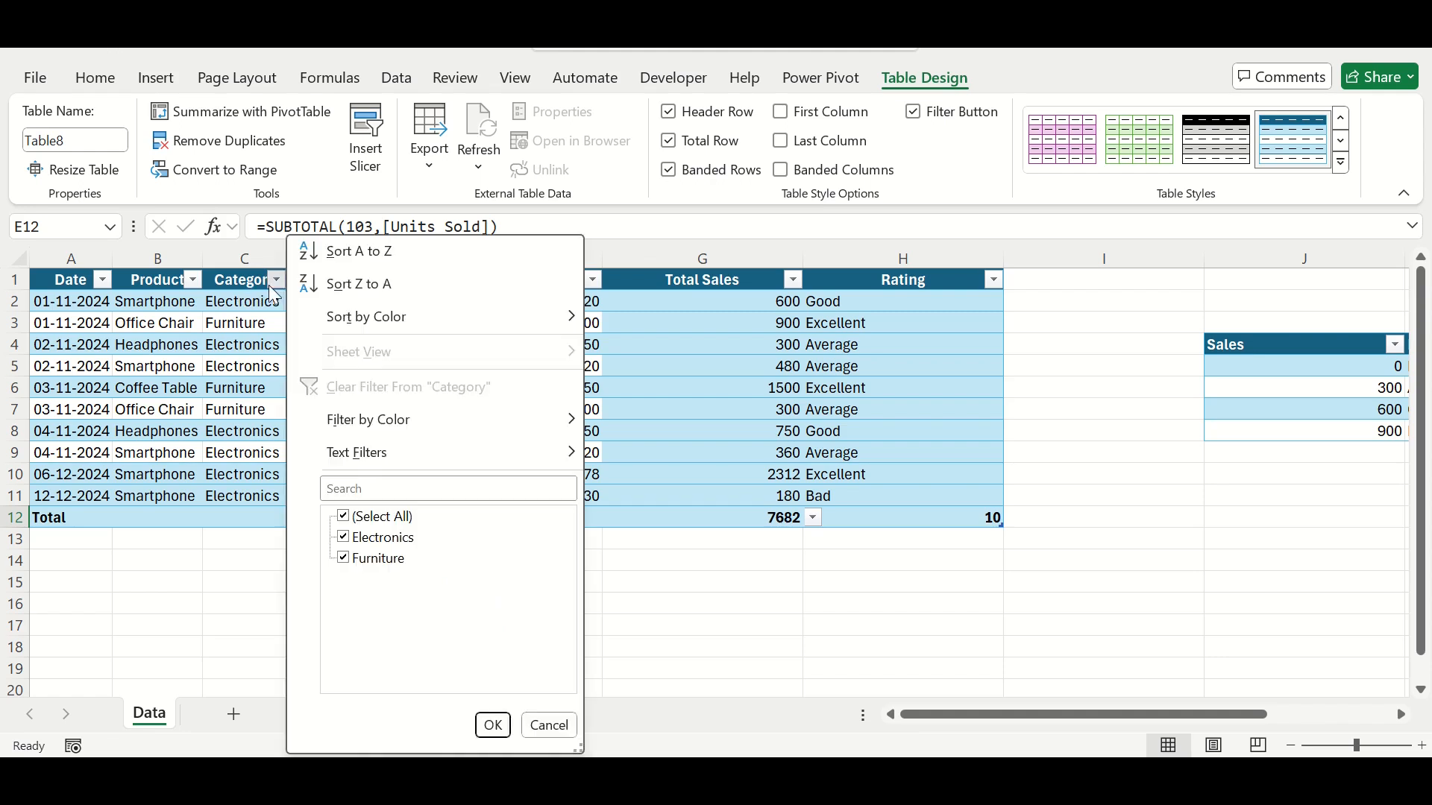
left_click(342, 520)
left_click(344, 537)
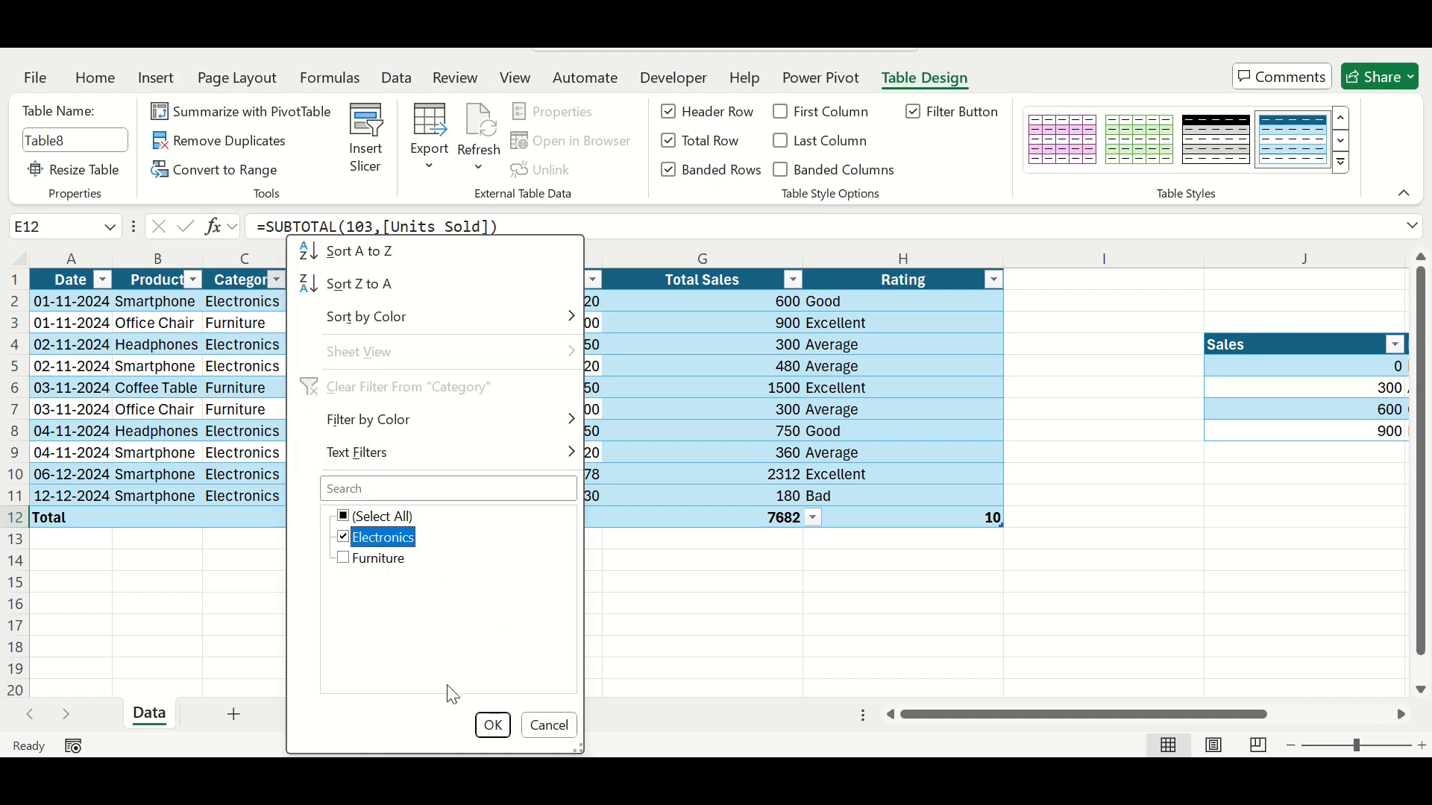
left_click(492, 725)
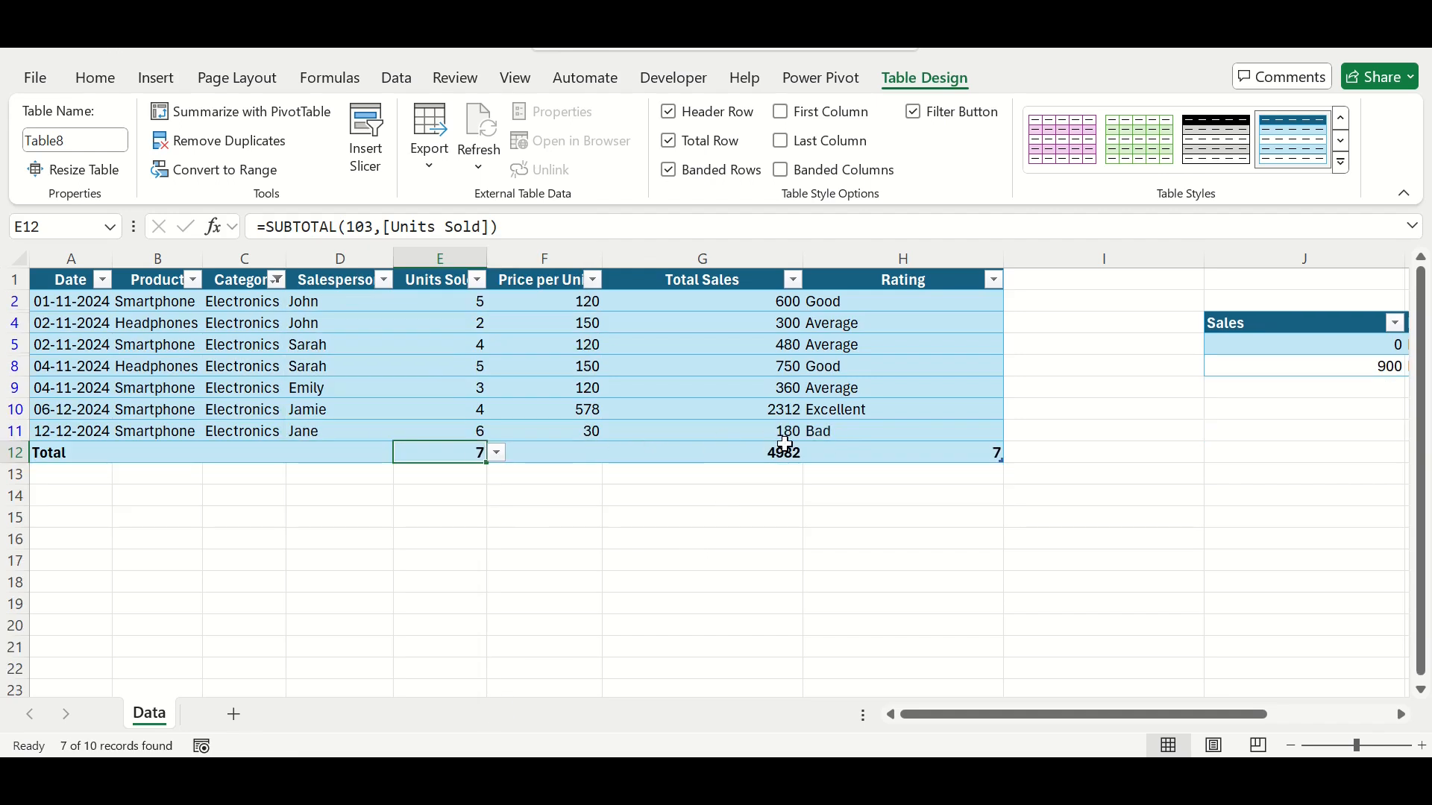
Step: Filter the Salesperson column to show only the salesperson from the first data row
left_click(384, 280)
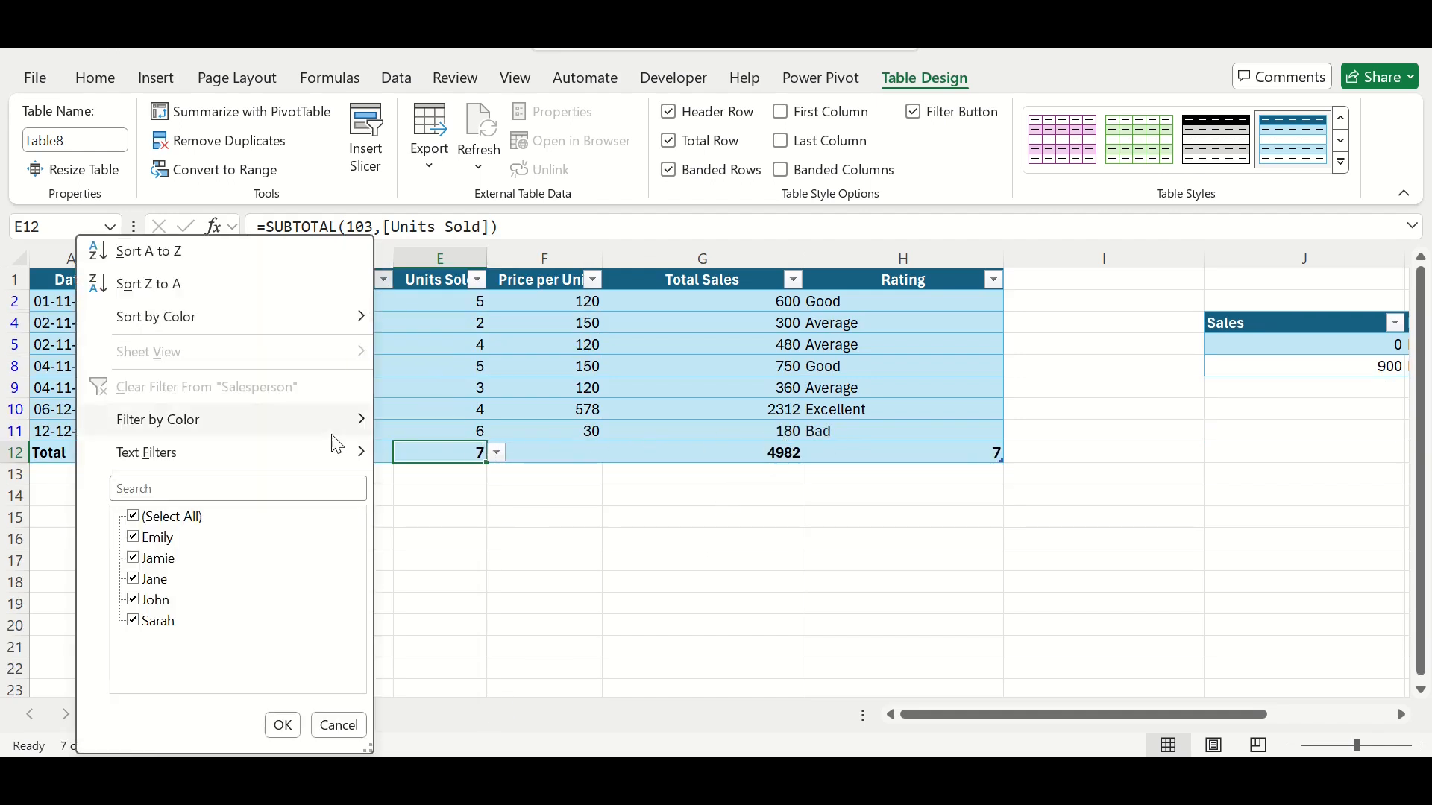
left_click(140, 520)
left_click(150, 601)
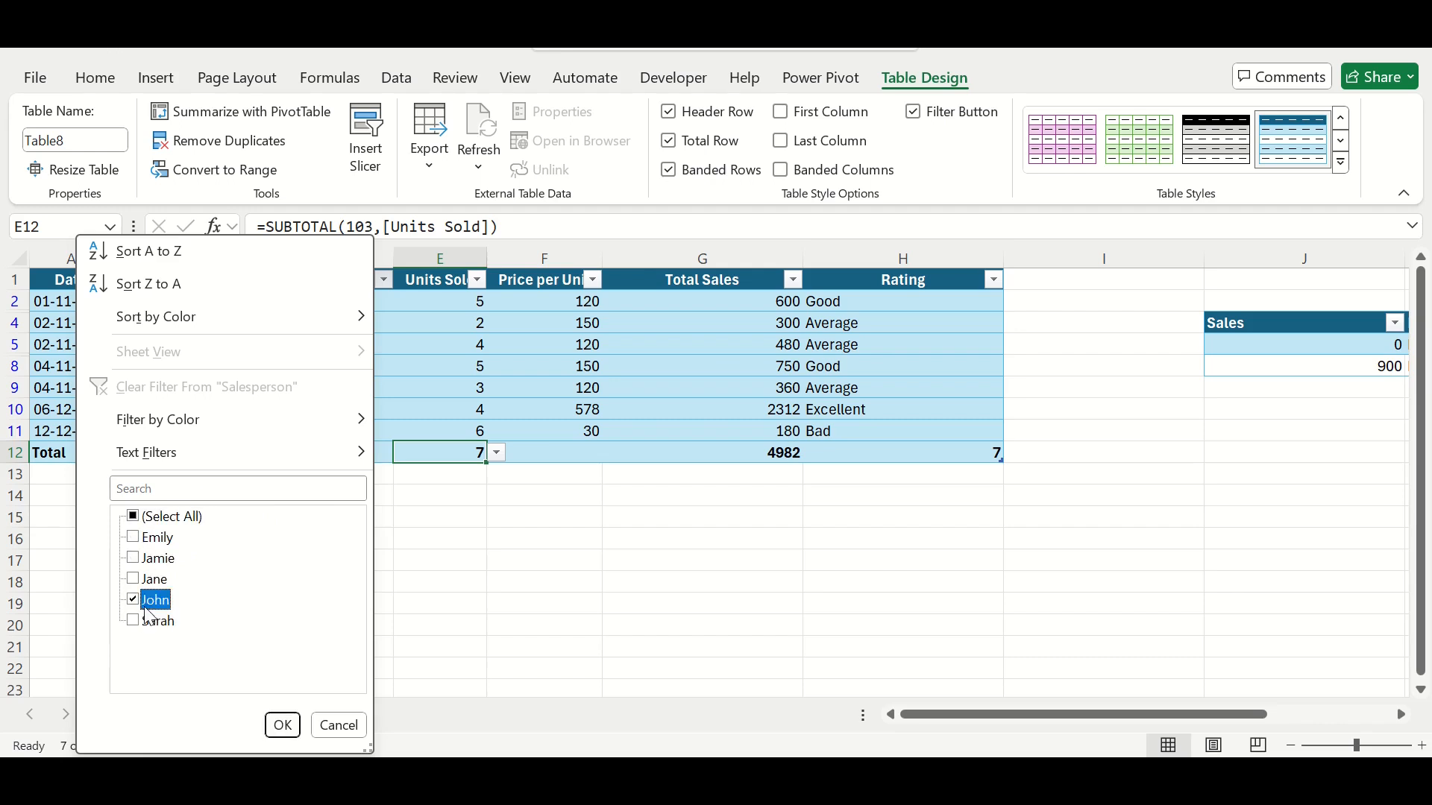
left_click(284, 735)
Step: Clear all filters from the sales table
left_click(394, 84)
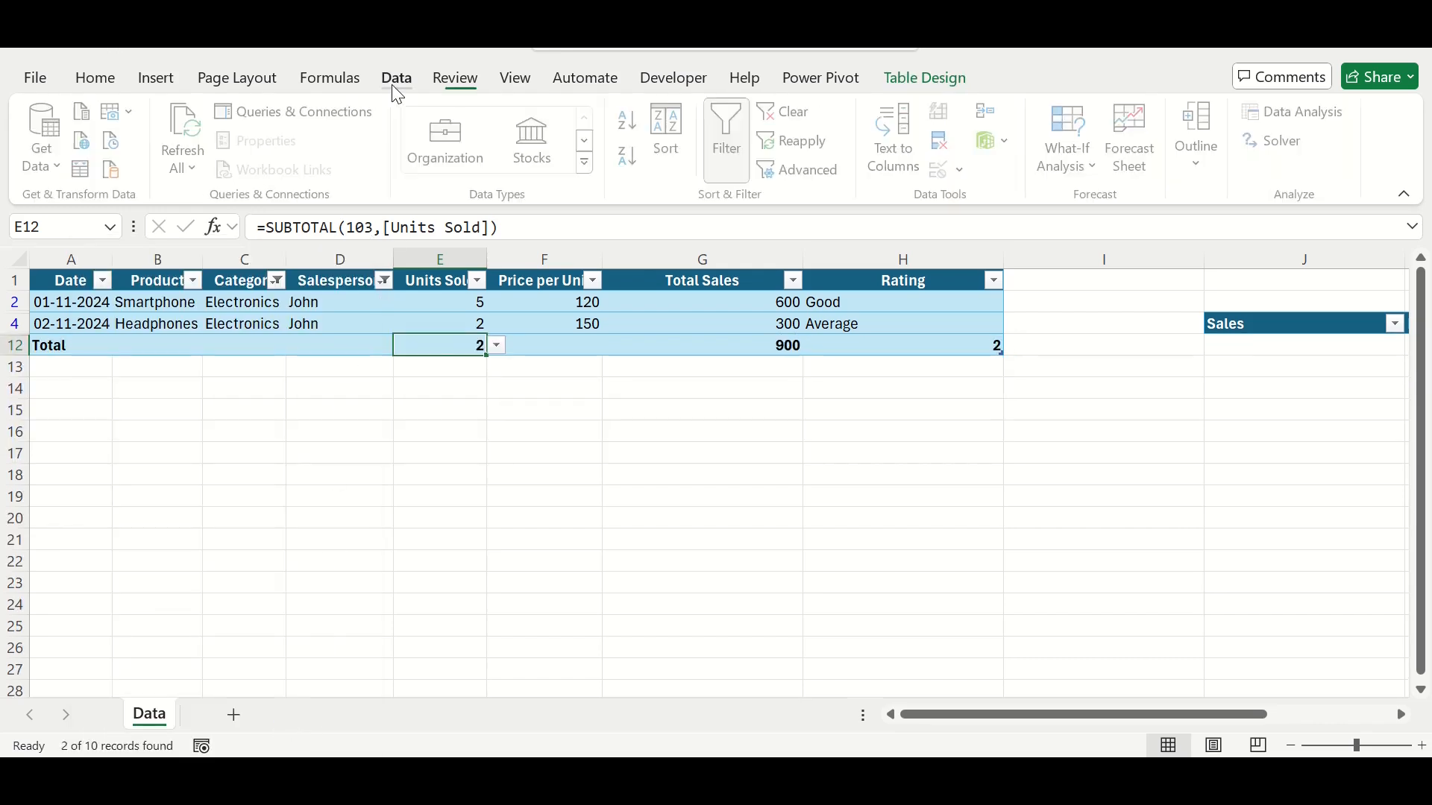
left_click(783, 111)
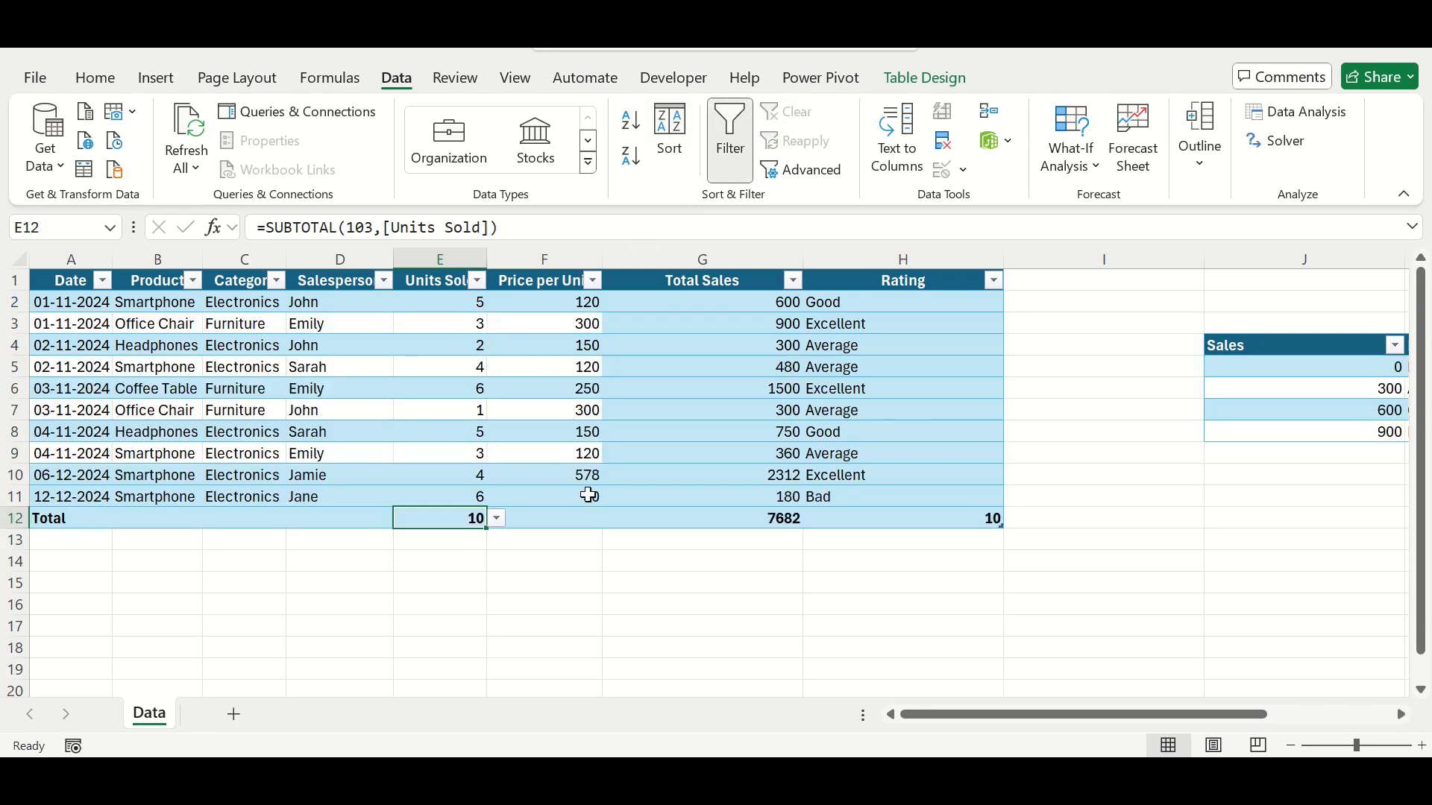